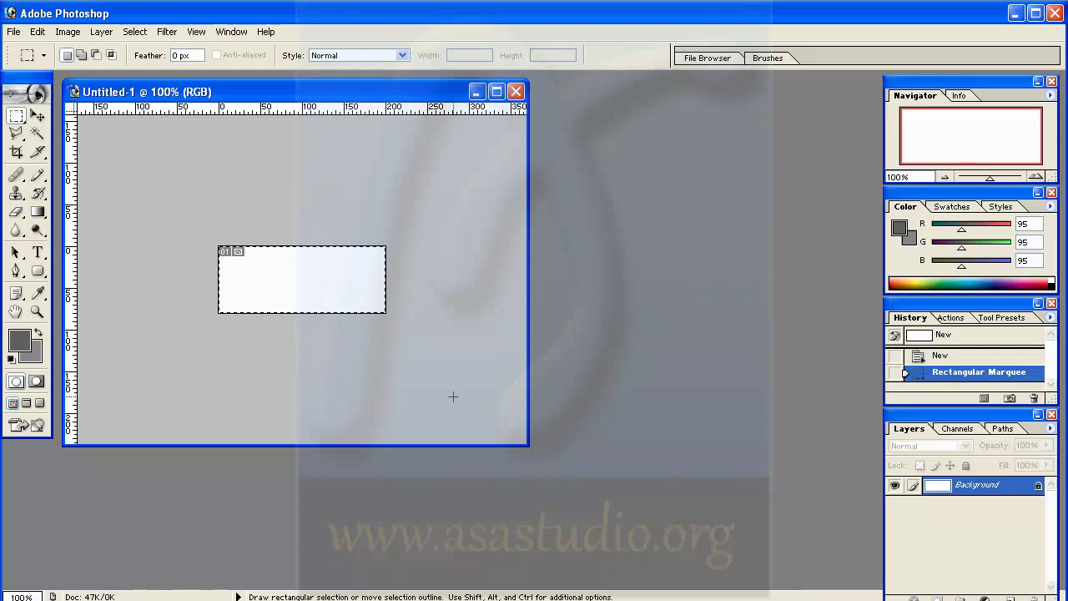
# Convert the locked Background into a regular layer with the default settings and float the Layers palette beside the document.
pyautogui.doubleClick(946, 489)
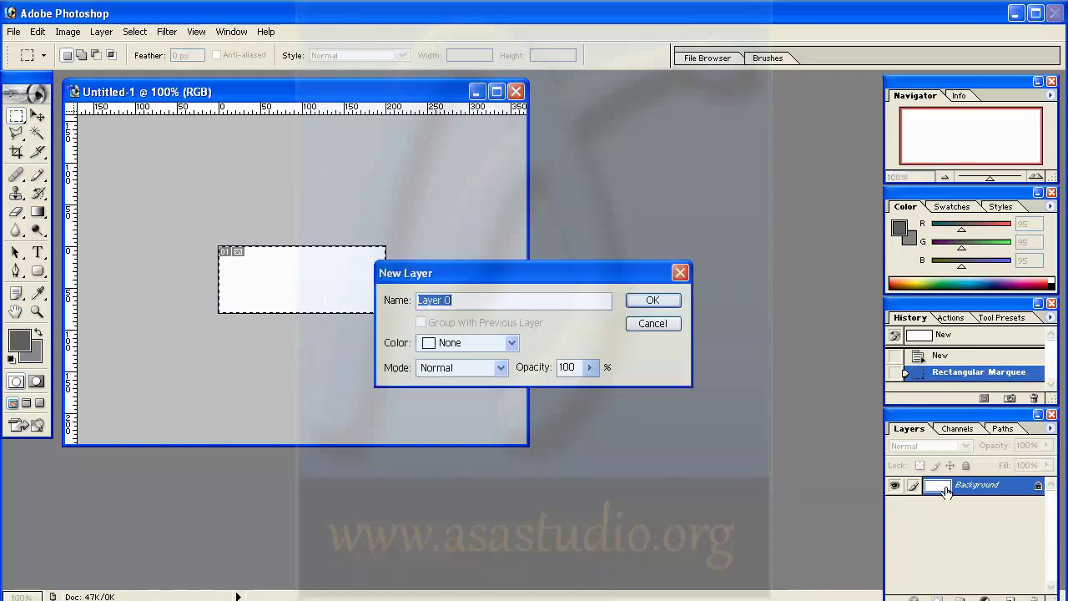
pyautogui.click(650, 298)
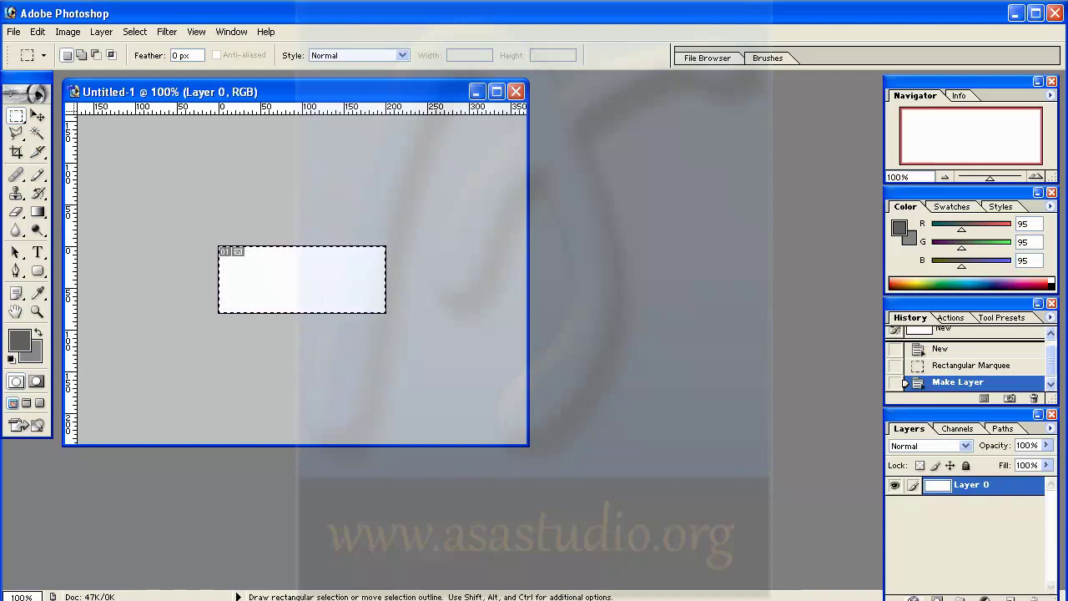
pyautogui.moveTo(934, 415); pyautogui.dragTo(748, 265)
pyautogui.moveTo(745, 148); pyautogui.dragTo(731, 135)
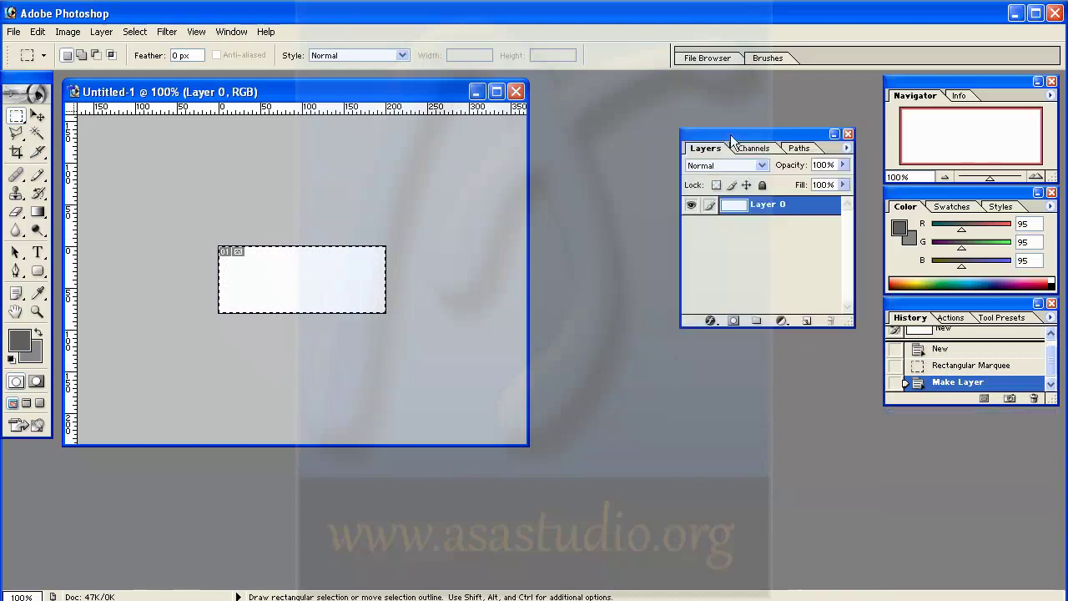
# Apply a Bevel and Emboss effect to Layer 0 with the default Inner Bevel settings.
pyautogui.click(711, 322)
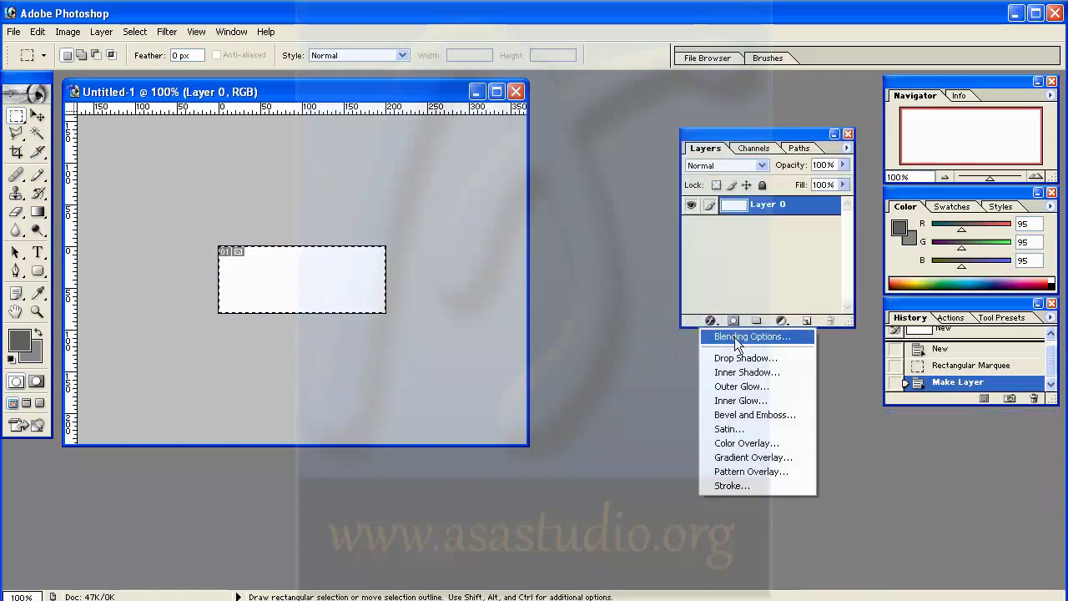
pyautogui.click(744, 417)
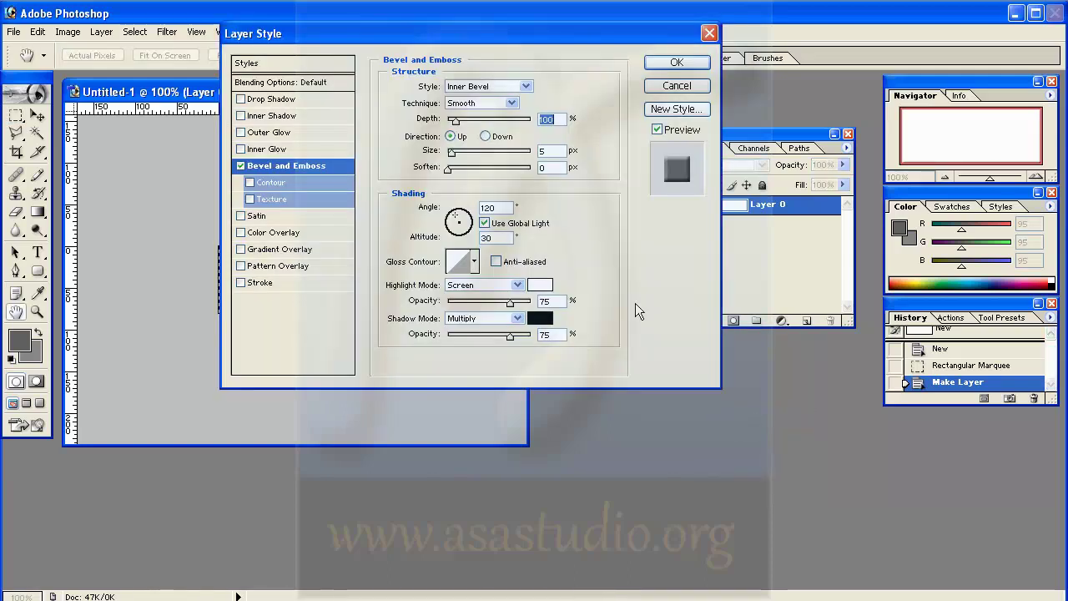
pyautogui.moveTo(508, 34); pyautogui.dragTo(717, 118)
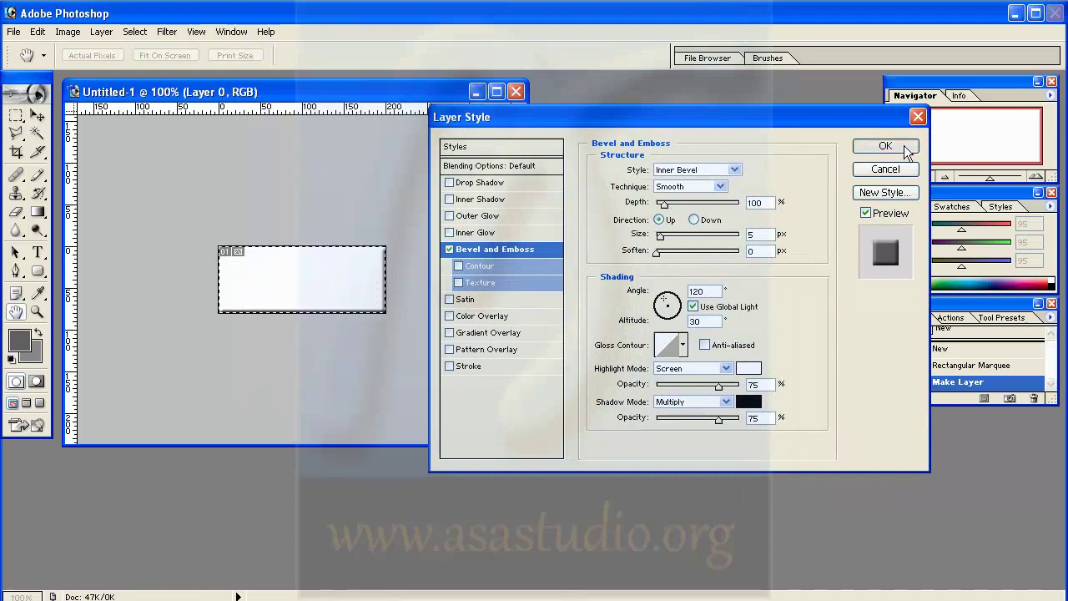
pyautogui.click(900, 148)
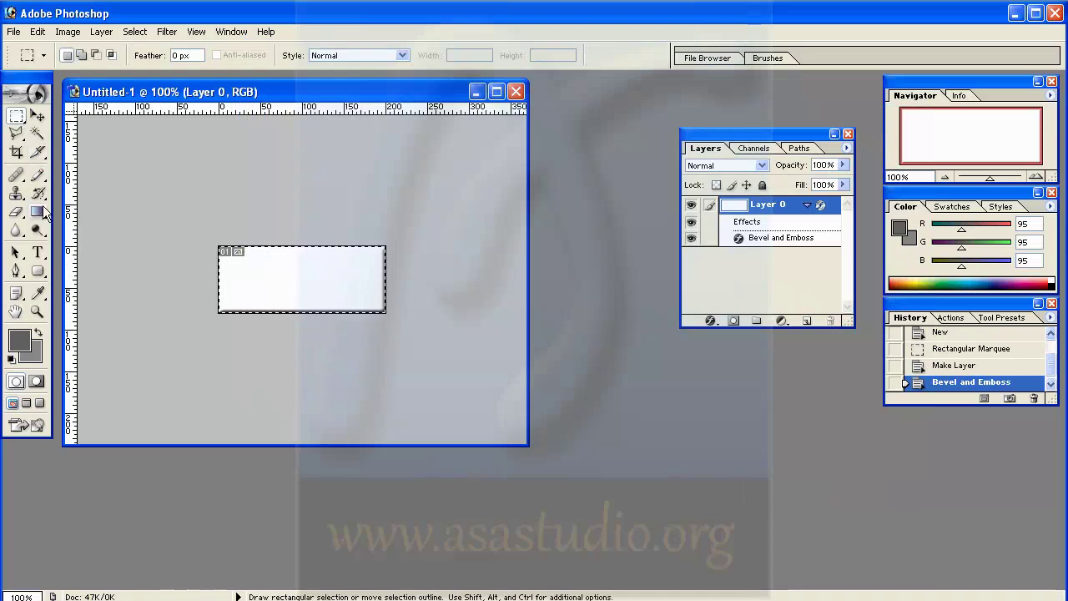
# Clear the marquee selection and draw a dark grey rounded rectangle with 10 px radius, about 160 by 40 px, centred on the white button.
pyautogui.click(38, 277)
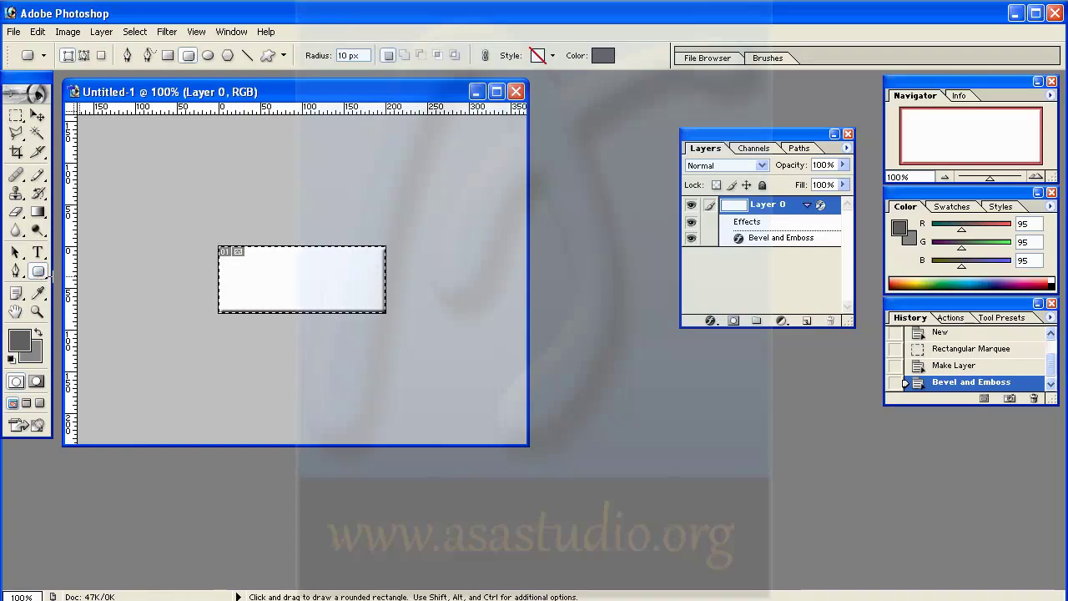
pyautogui.rightClick(250, 268)
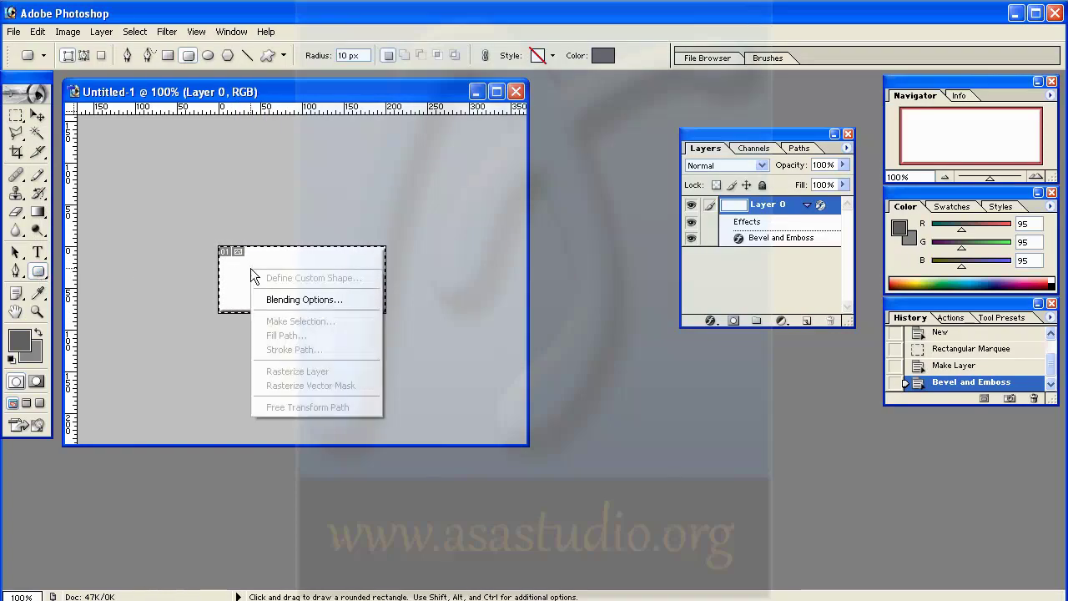
pyautogui.click(15, 115)
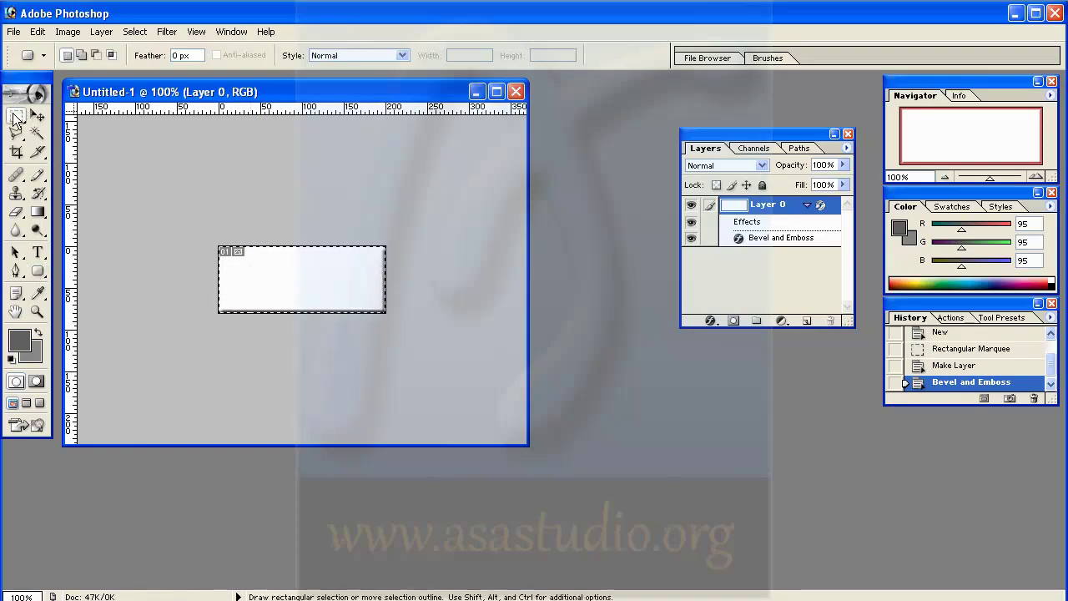
pyautogui.rightClick(257, 278)
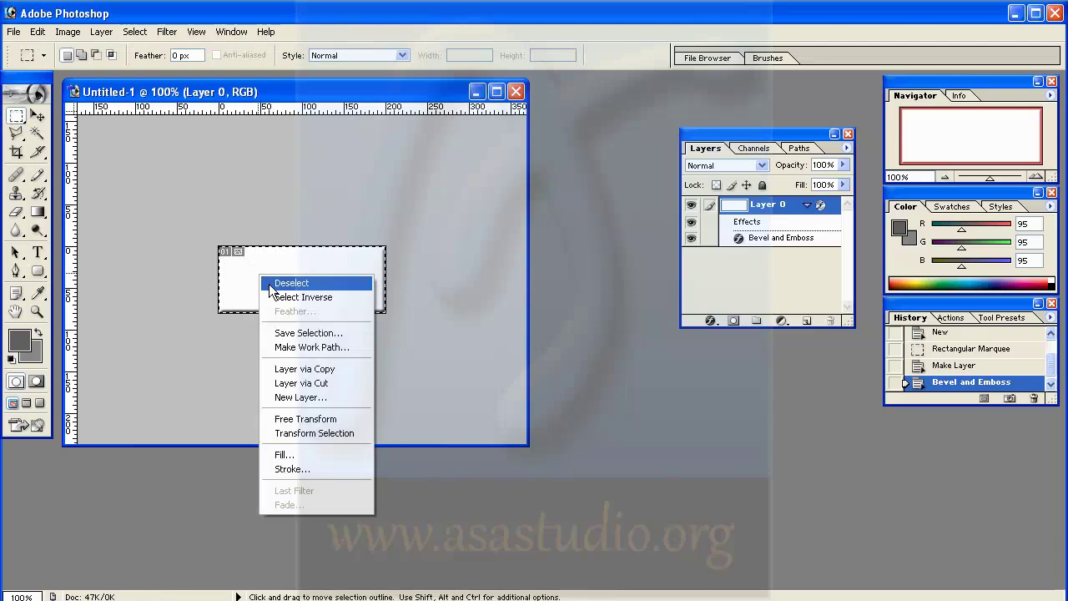
pyautogui.click(277, 286)
pyautogui.click(37, 271)
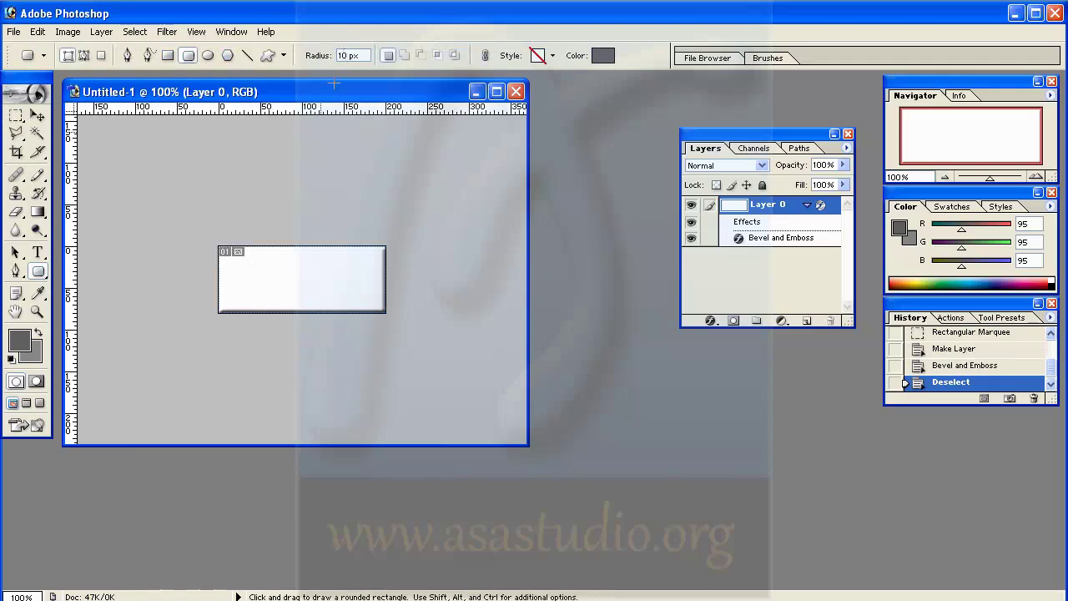
pyautogui.moveTo(234, 262); pyautogui.dragTo(369, 296)
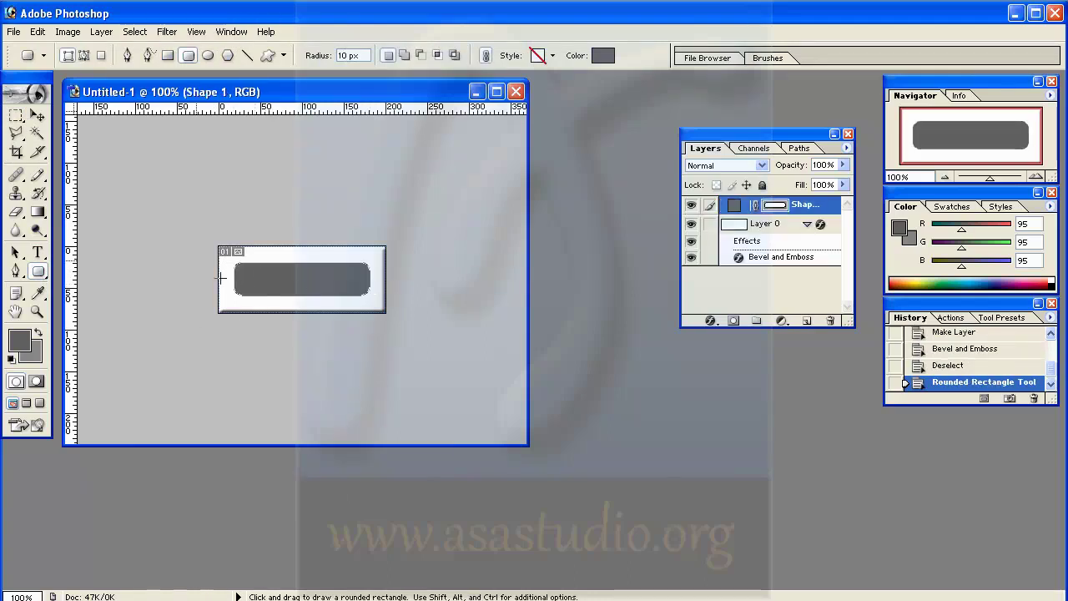
# Add the text MAINKAN in 30 pt Brandish over the grey rounded rectangle.
pyautogui.click(38, 252)
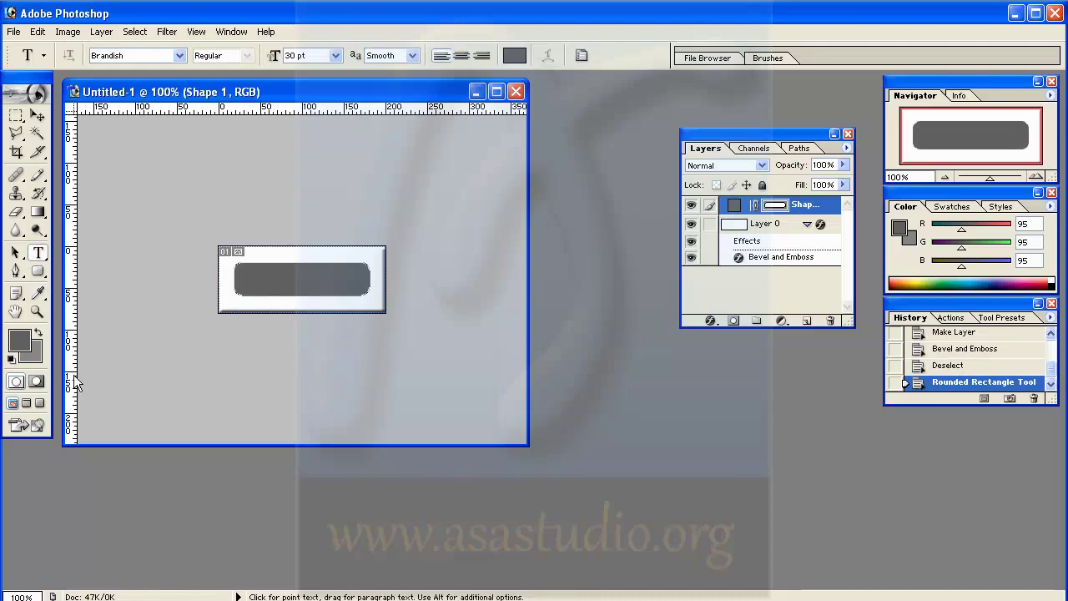
pyautogui.click(252, 282)
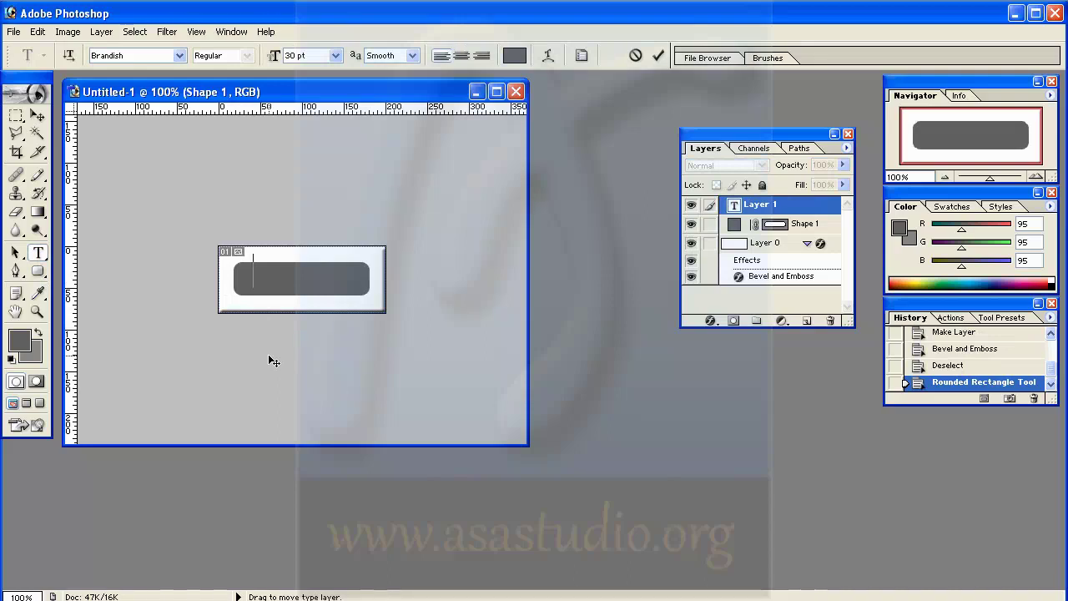
pyautogui.write('Helpers')
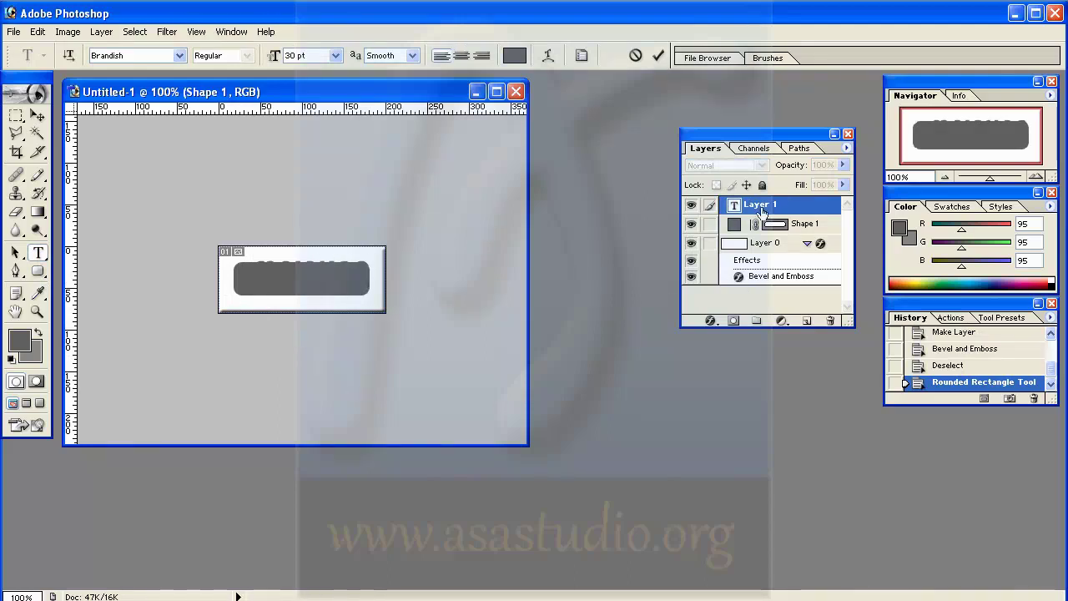
# Select all of the MAINKAN text and set its colour to pure red (FF0000).
pyautogui.hotkey('ctrl', 'a')
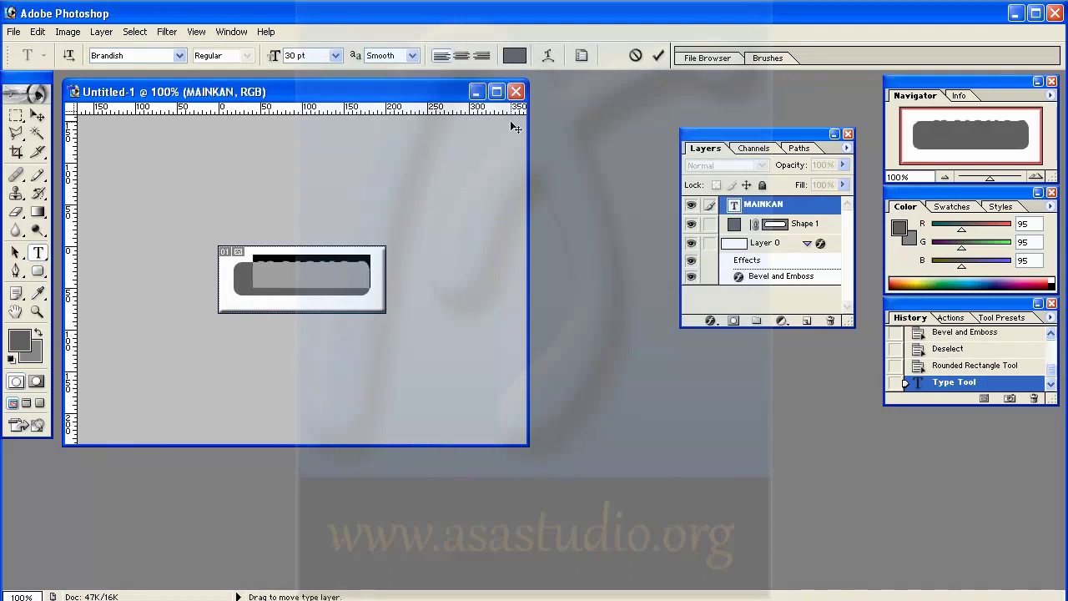
pyautogui.click(514, 55)
pyautogui.moveTo(534, 192); pyautogui.dragTo(571, 186)
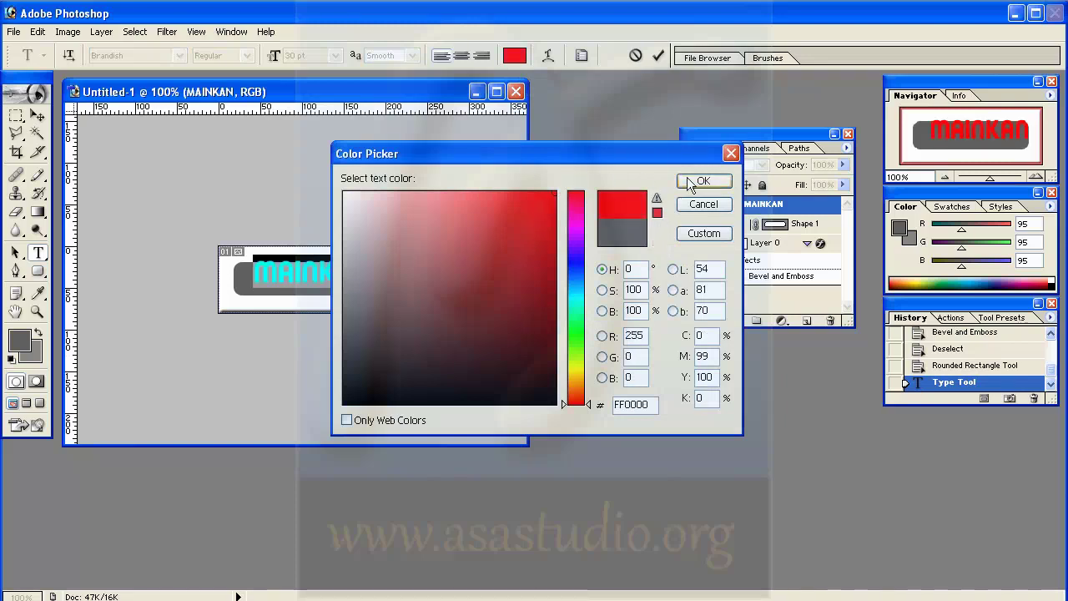
pyautogui.click(704, 180)
# Move the MAINKAN text to the centre of the grey rounded rectangle and commit the text edit.
pyautogui.moveTo(317, 310); pyautogui.dragTo(310, 317)
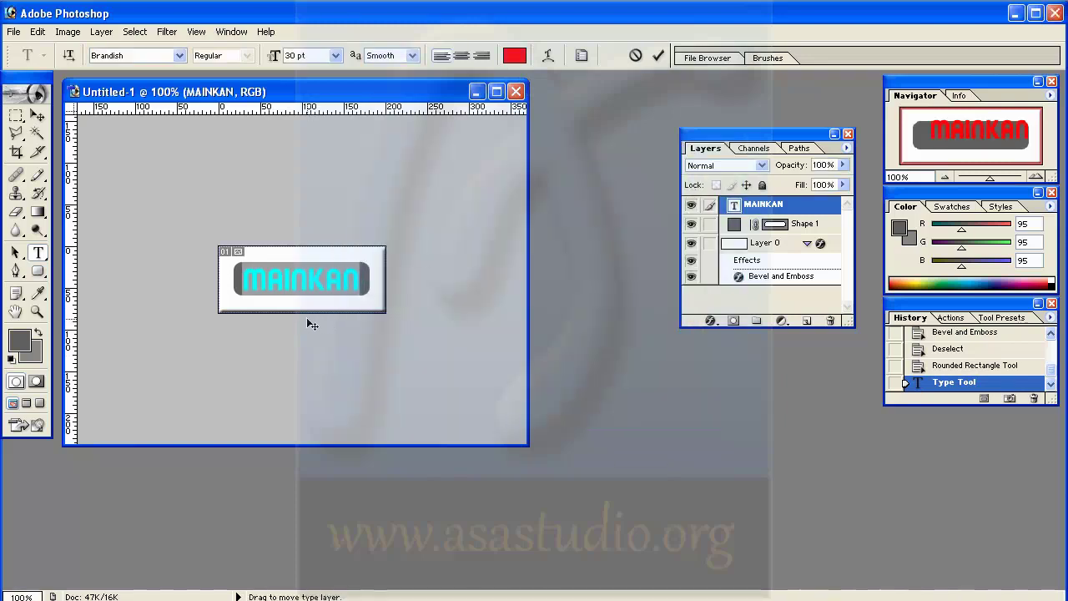
pyautogui.hotkey('ctrl', 'h')
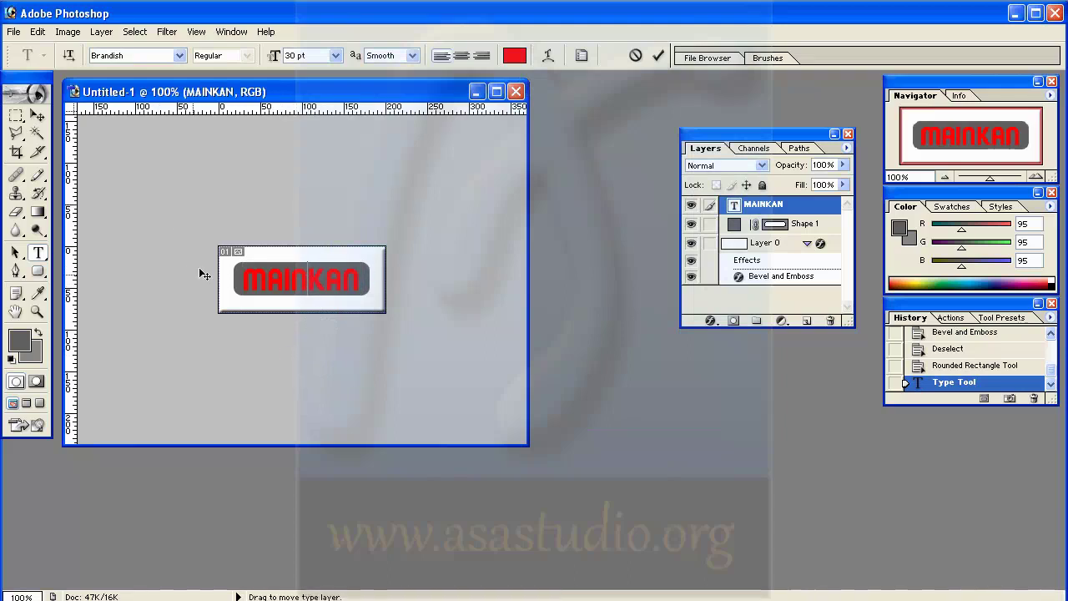
pyautogui.click(13, 32)
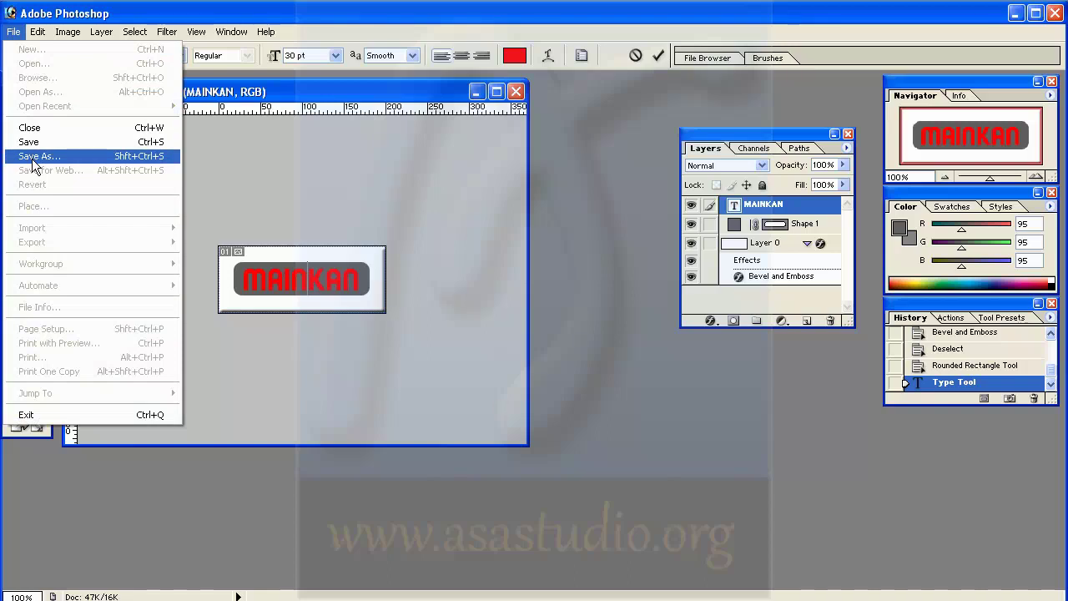
pyautogui.click(67, 13)
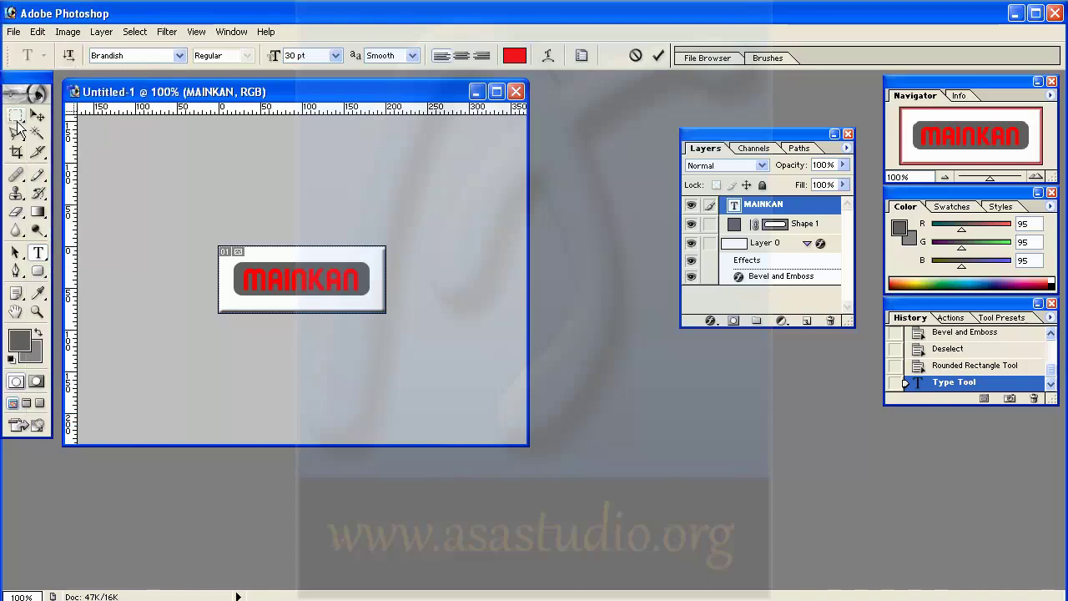
pyautogui.click(18, 120)
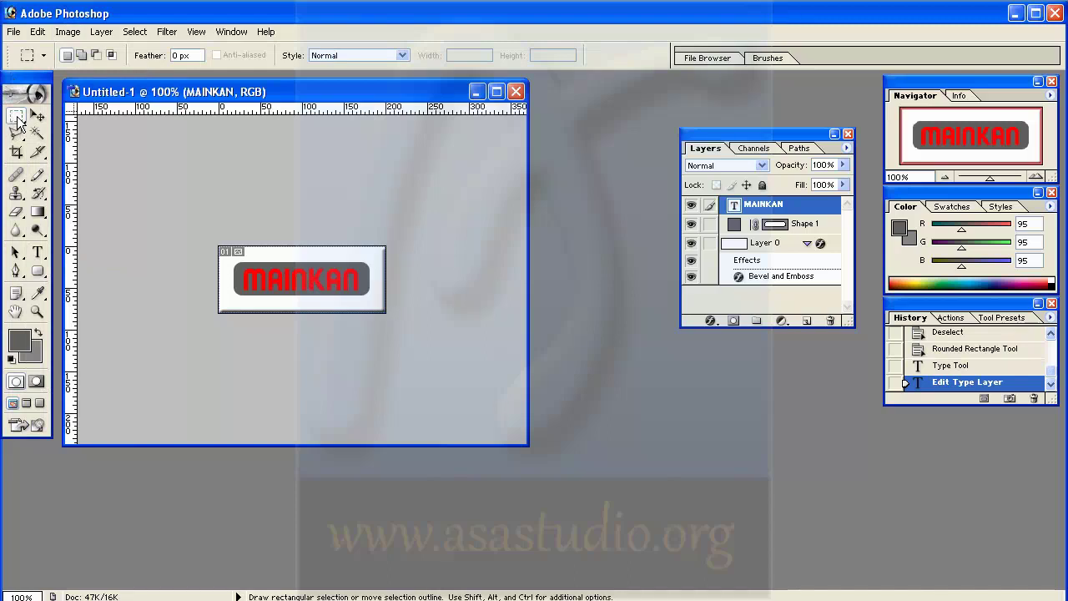
# Set the button image's web export format to PNG-24 and proceed to saving the optimized file.
pyautogui.click(14, 31)
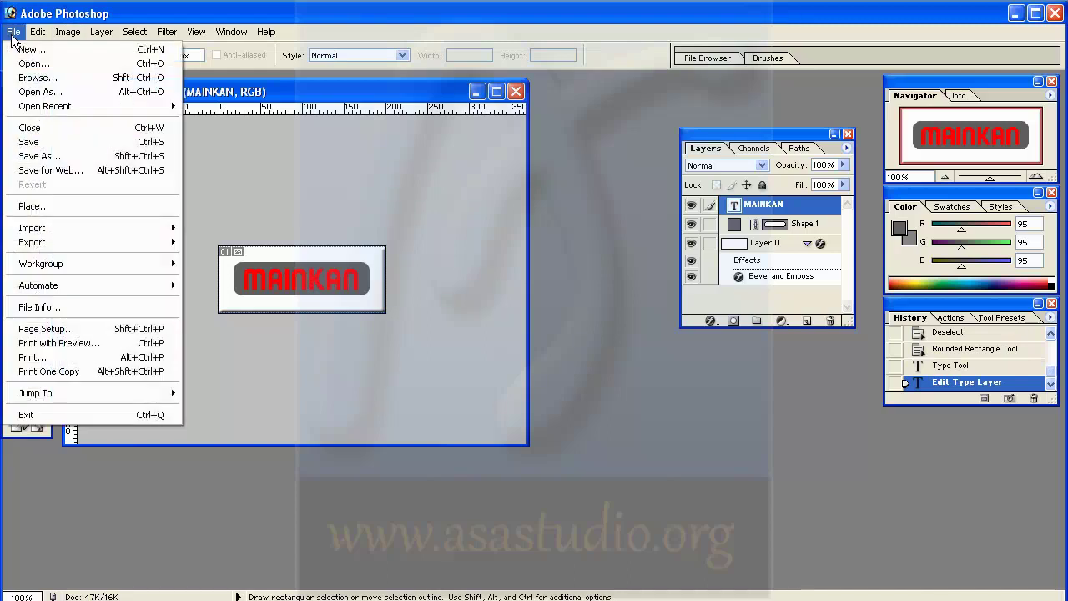
pyautogui.click(32, 170)
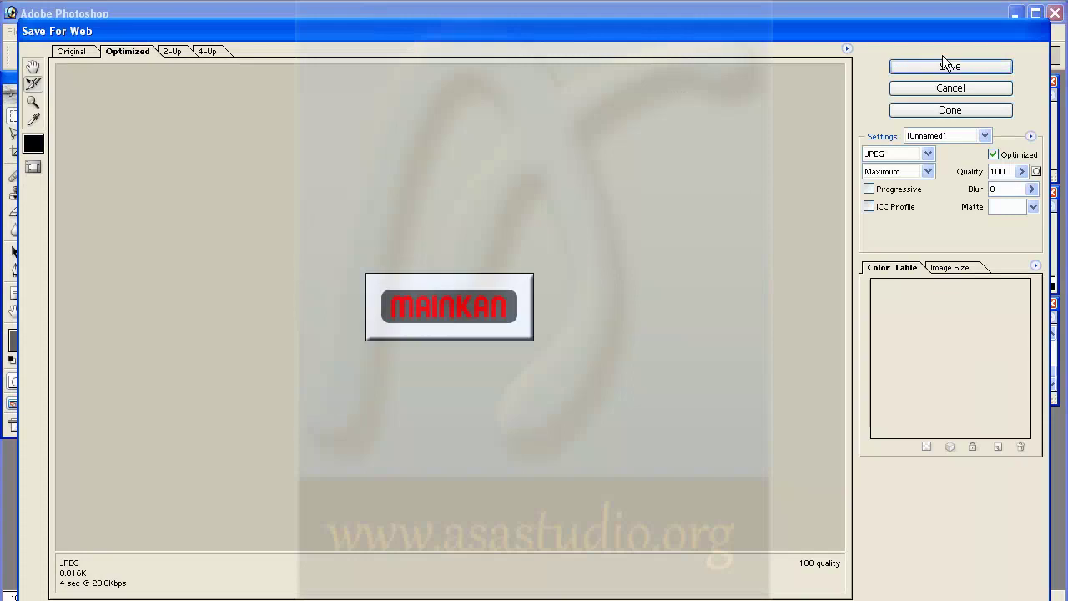
pyautogui.click(928, 154)
pyautogui.click(914, 205)
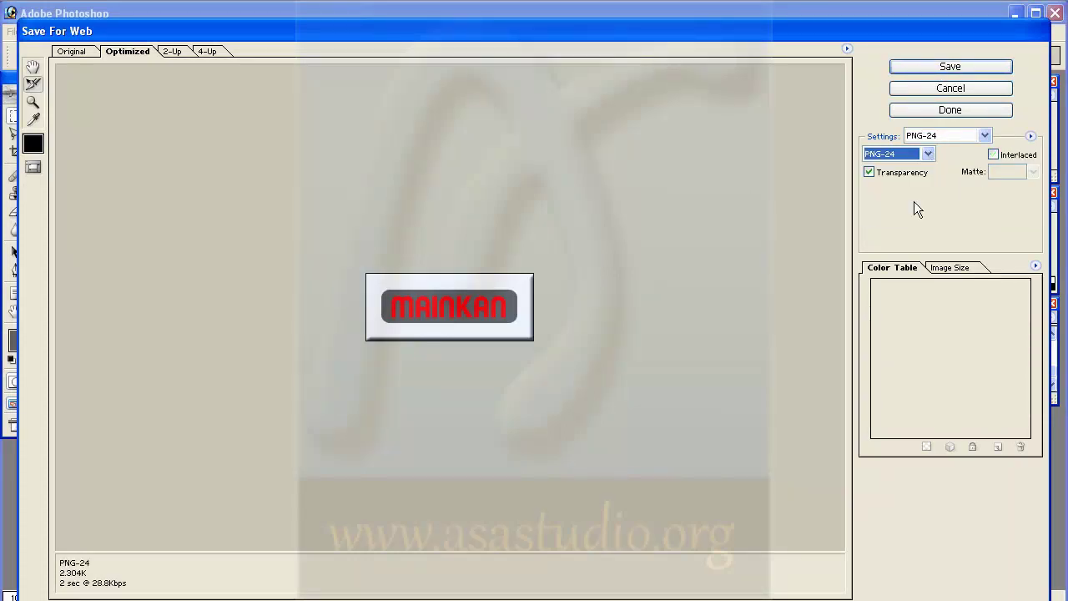
pyautogui.click(929, 68)
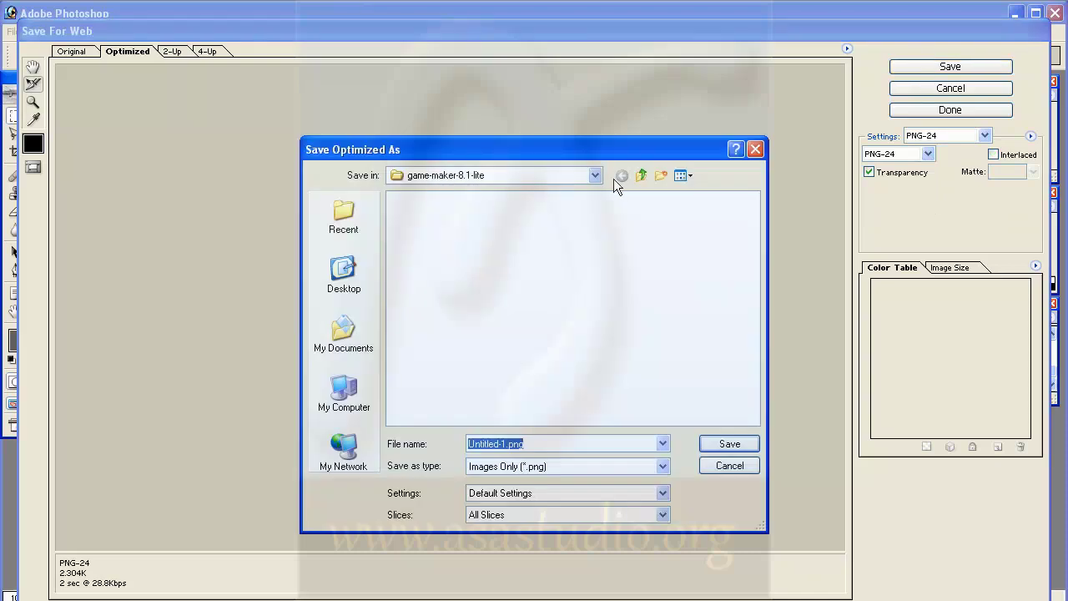
# Create a folder named gambar inside the project folder of game-maker-8-1 on the DATA-TEMP (F:) drive.
pyautogui.click(491, 177)
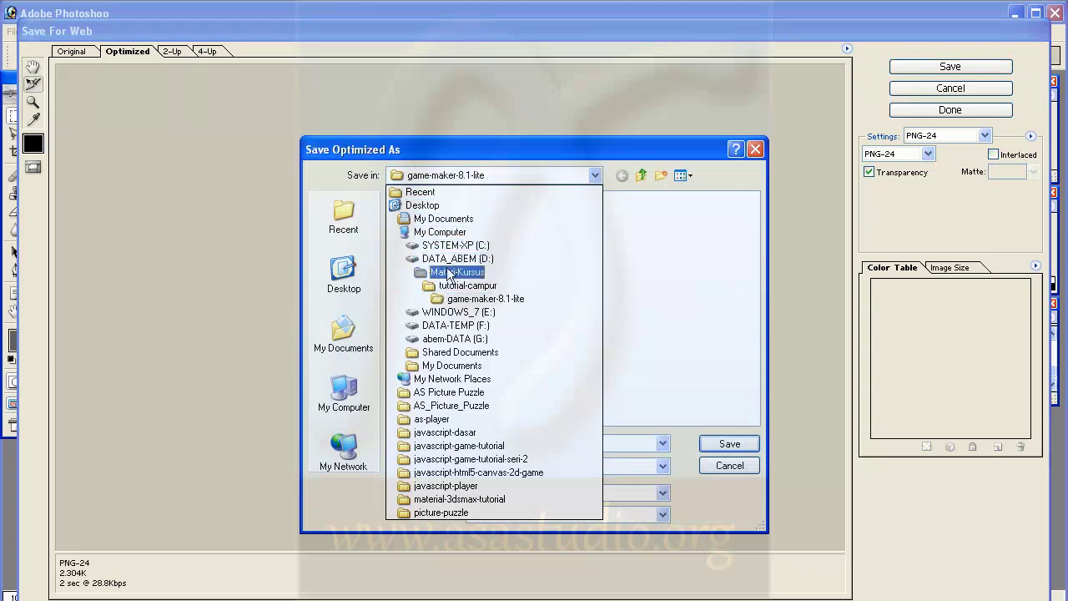
pyautogui.click(433, 327)
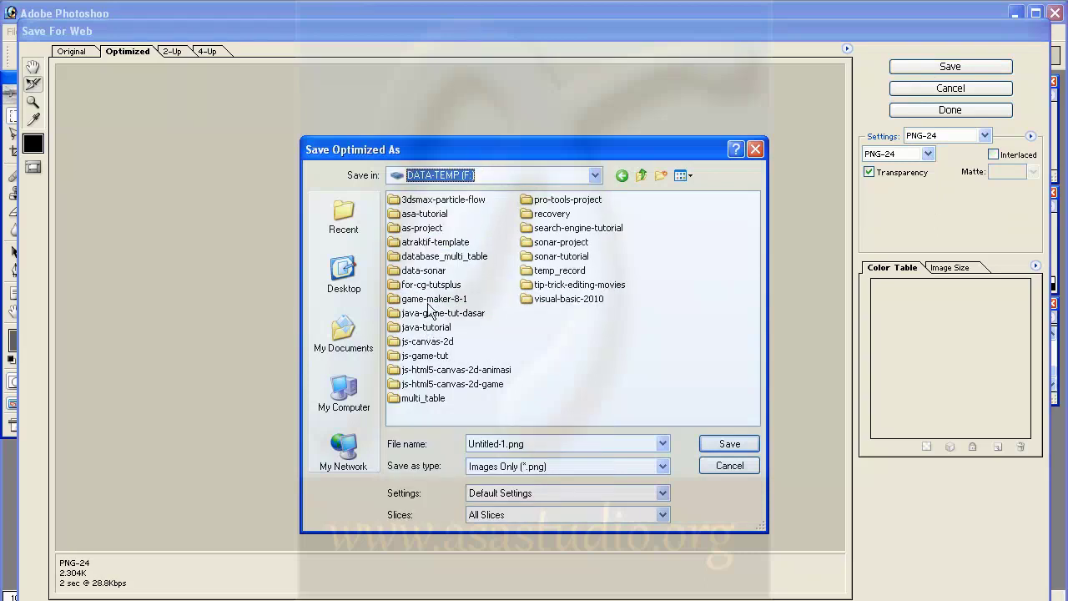
pyautogui.doubleClick(427, 300)
pyautogui.doubleClick(419, 201)
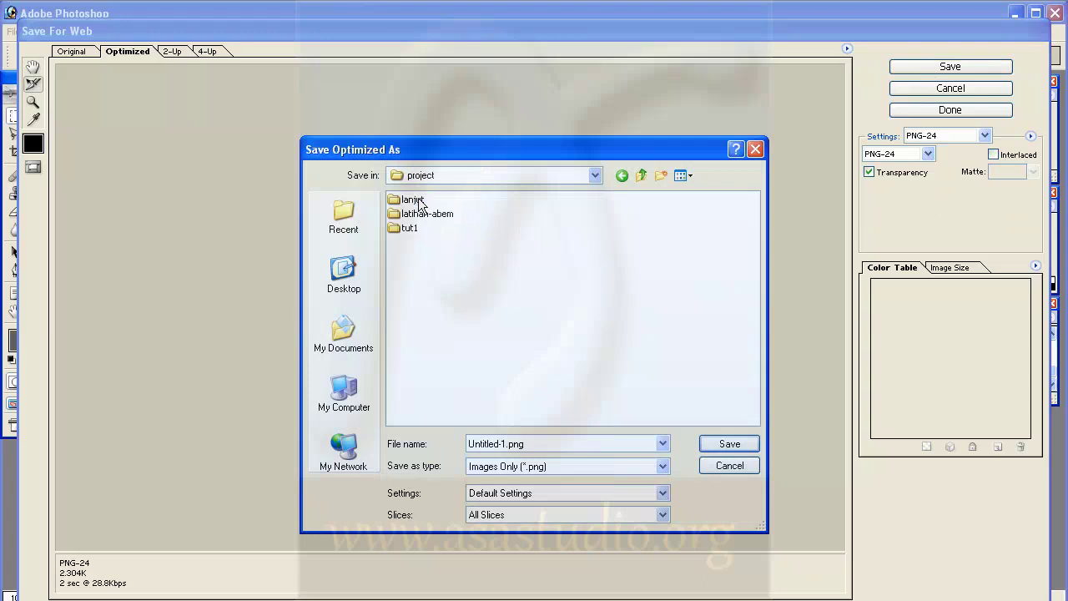
pyautogui.click(662, 177)
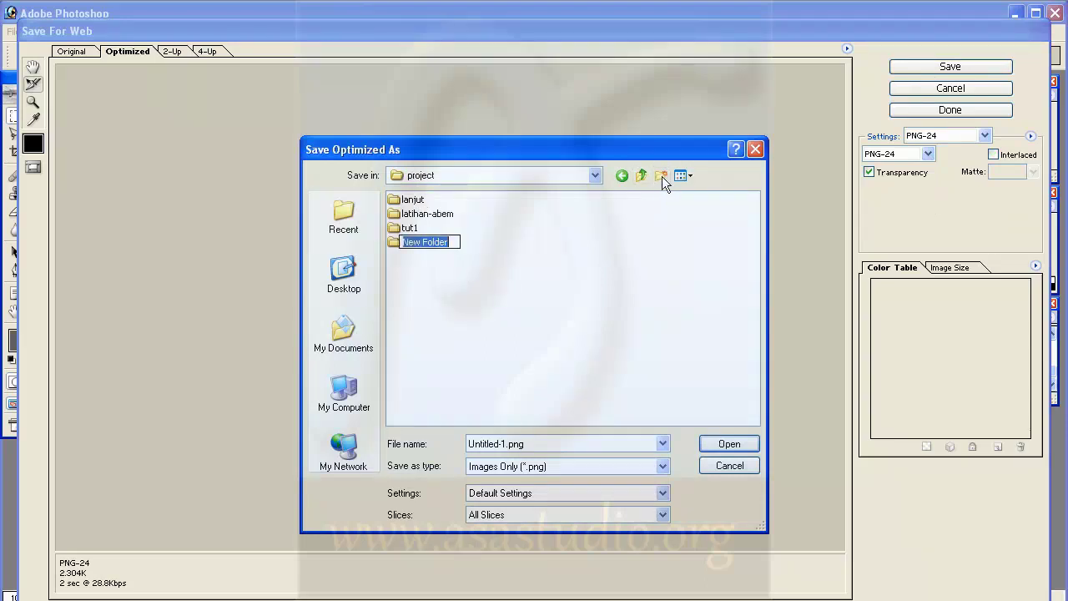
pyautogui.write('ga')
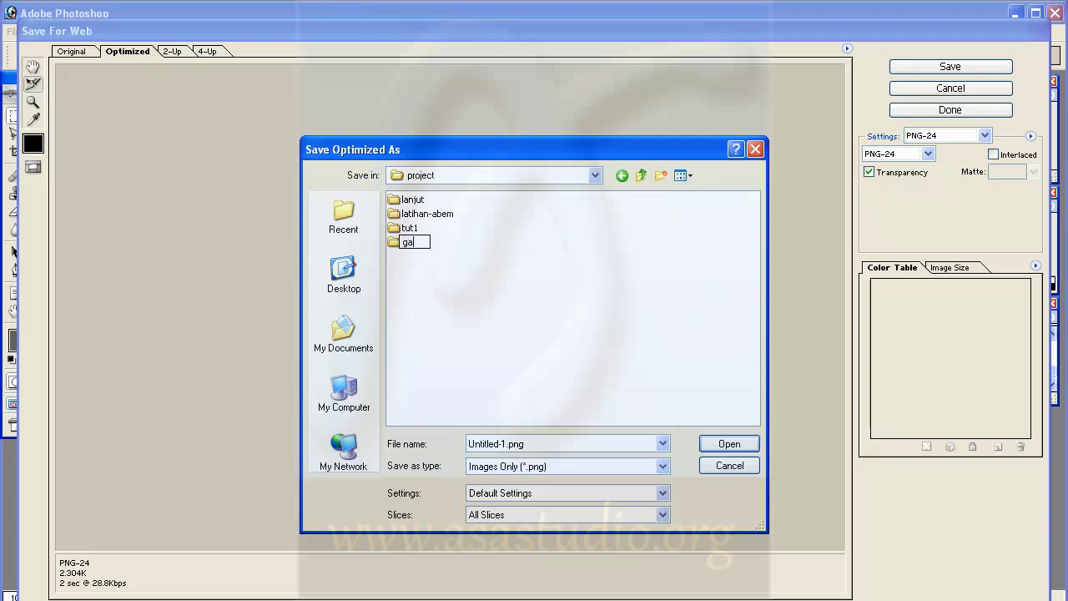
pyautogui.write('mbar')
pyautogui.click(583, 283)
# Save the exported image as tombol1.png in the gambar folder.
pyautogui.doubleClick(413, 242)
pyautogui.doubleClick(504, 445)
pyautogui.moveTo(505, 444); pyautogui.dragTo(468, 445)
pyautogui.write('tombo')
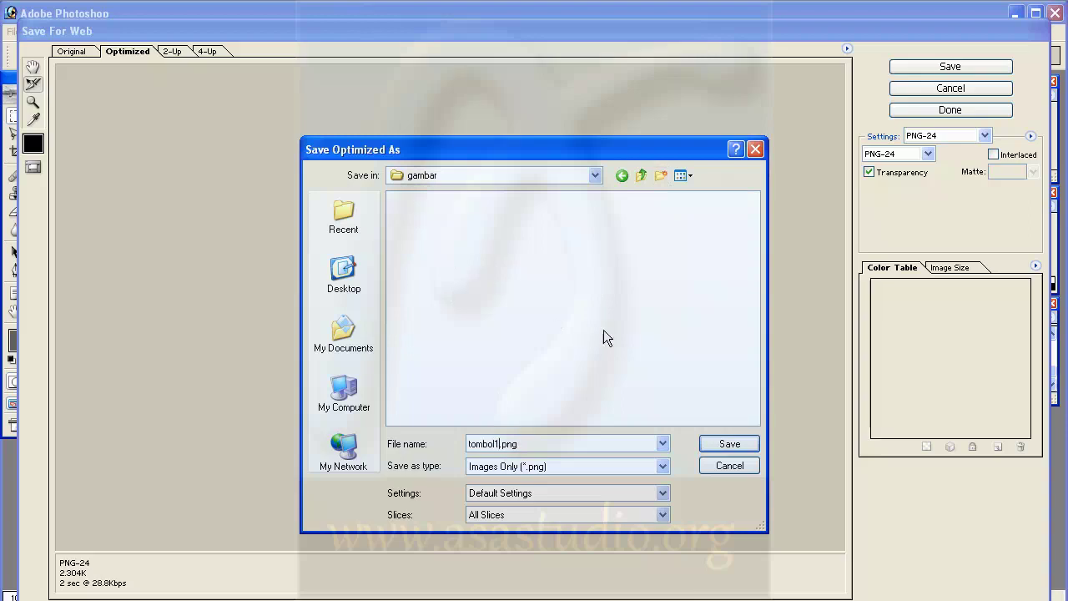
pyautogui.click(737, 443)
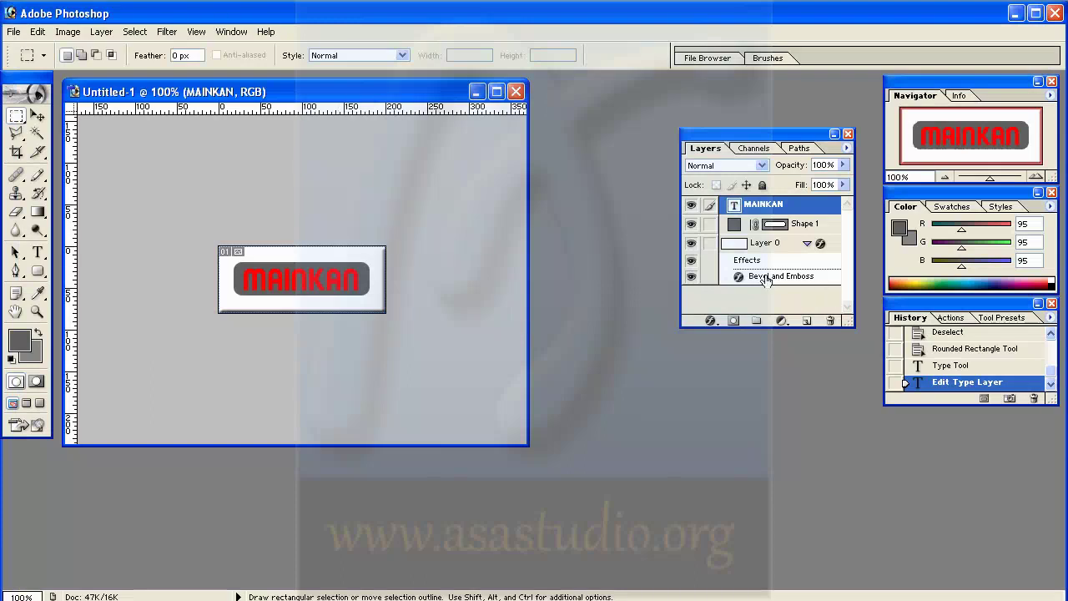
# Select the whole canvas on Layer 0 and fill it with a light mint green foreground colour, RGB 153, 255, 215.
pyautogui.click(739, 250)
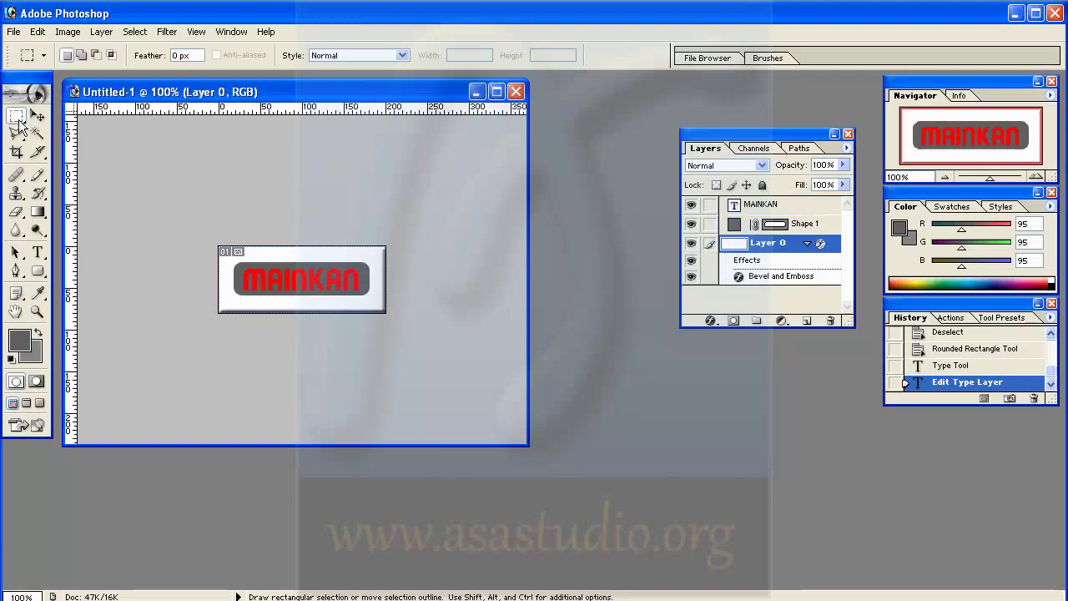
pyautogui.moveTo(454, 385); pyautogui.dragTo(451, 386)
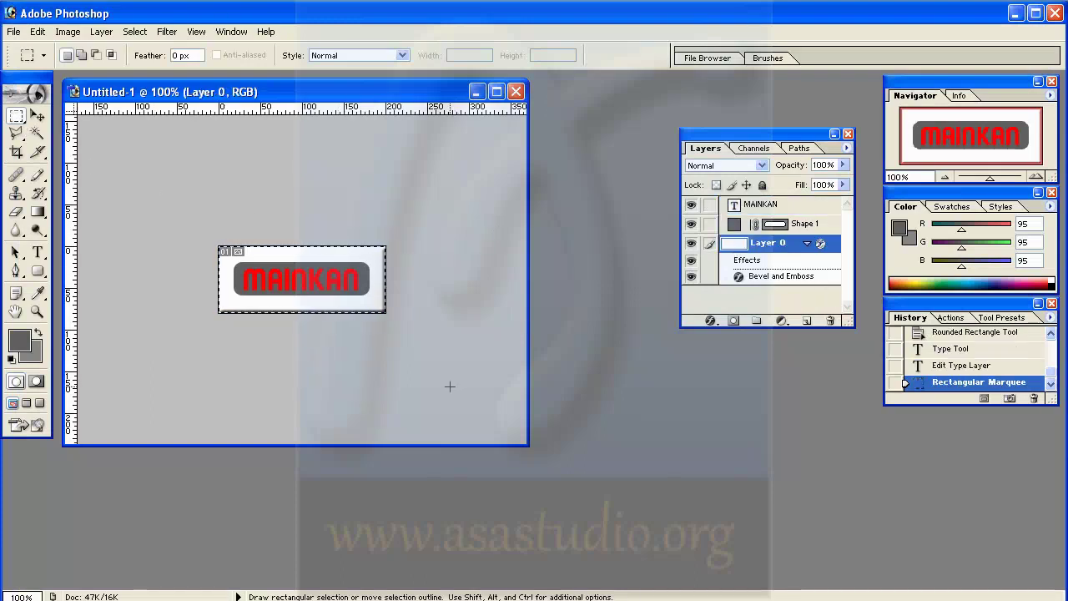
pyautogui.click(20, 342)
pyautogui.moveTo(583, 299); pyautogui.dragTo(582, 313)
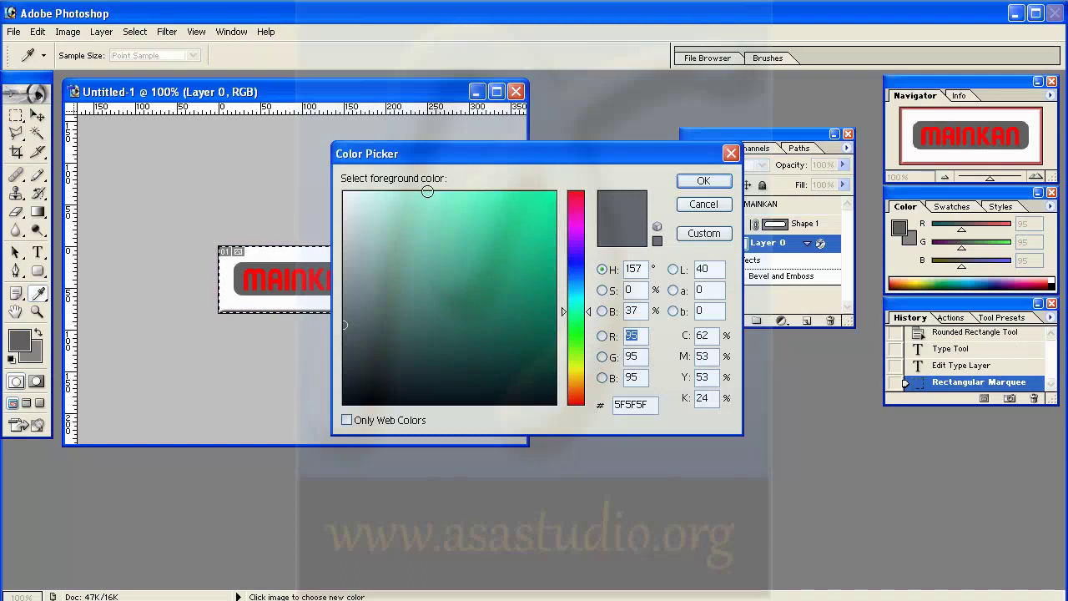
pyautogui.click(425, 191)
pyautogui.click(693, 185)
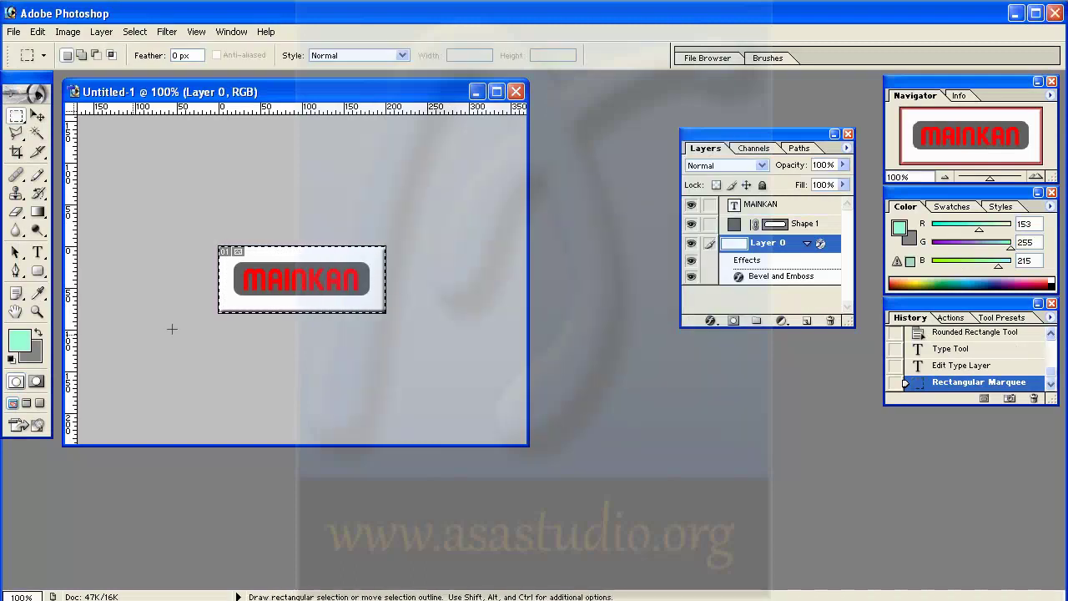
pyautogui.click(38, 32)
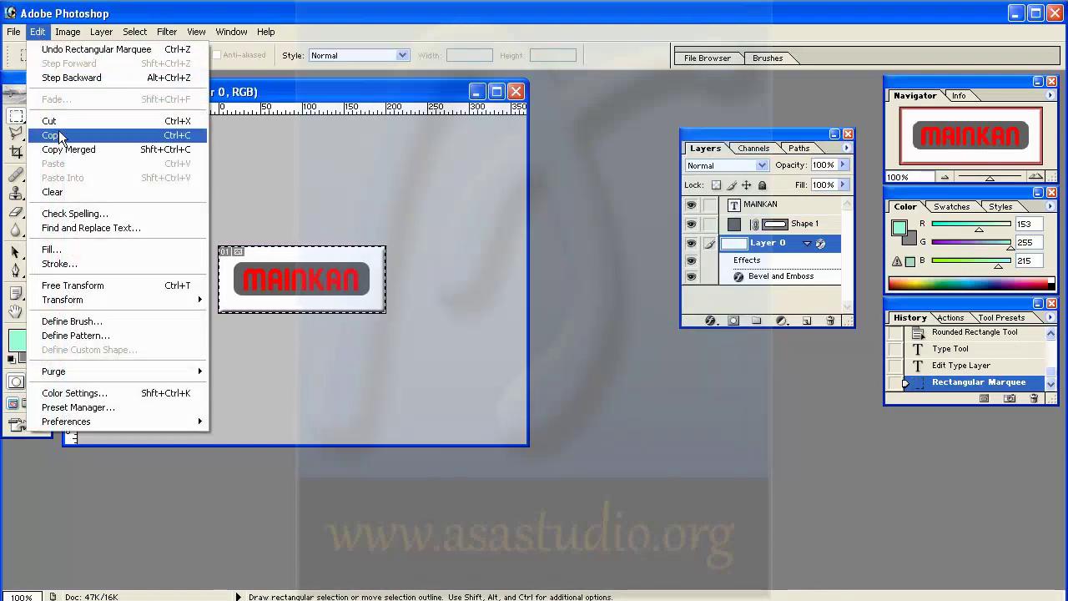
pyautogui.click(50, 250)
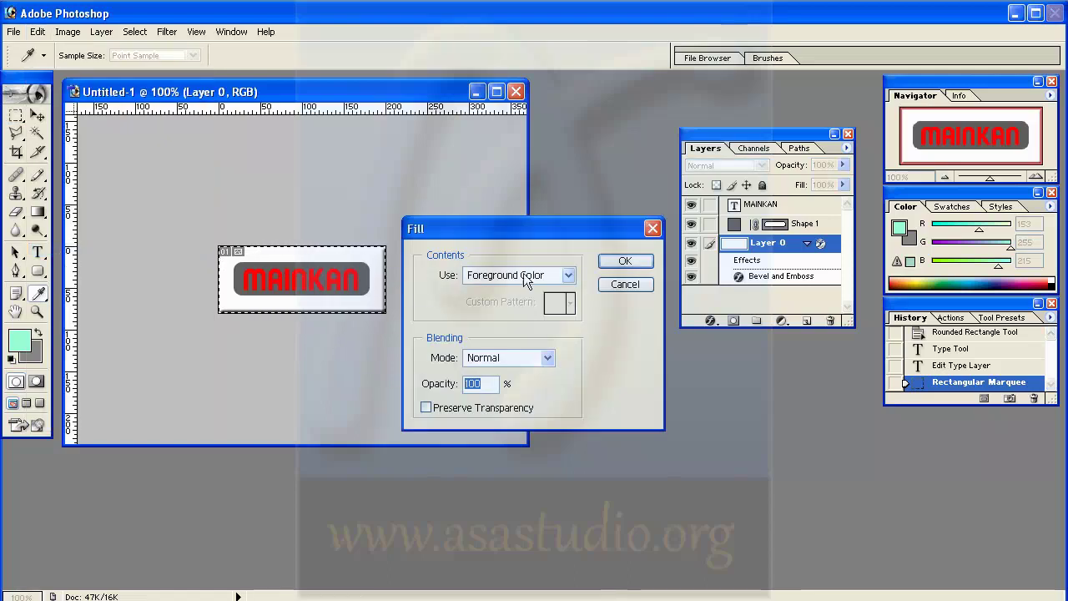
pyautogui.click(622, 264)
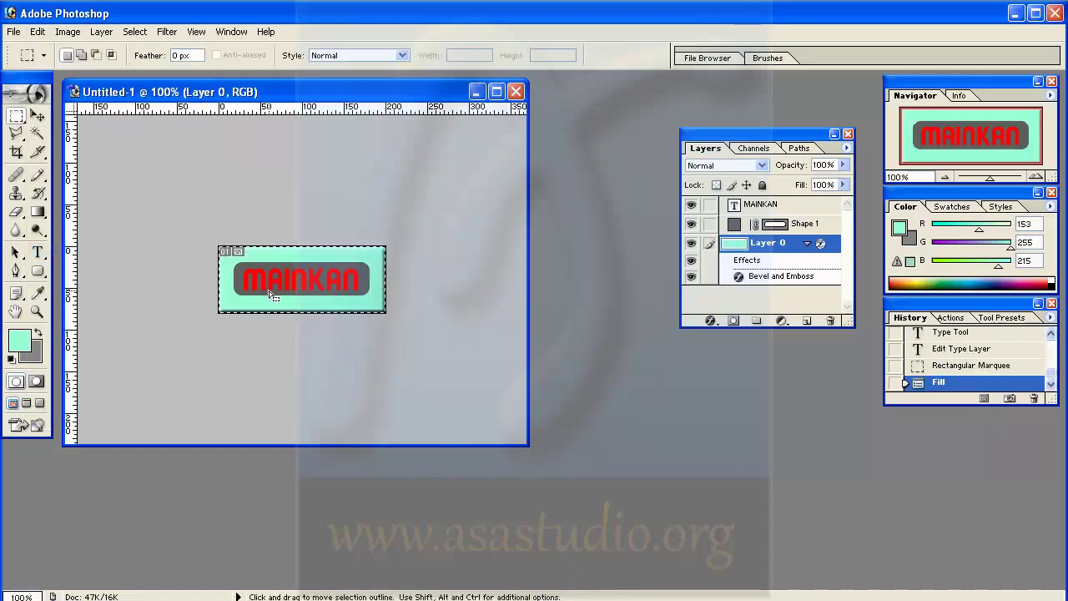
# Change the fill colour of the Shape 1 rounded rectangle to dark blue, 020EA8.
pyautogui.doubleClick(735, 225)
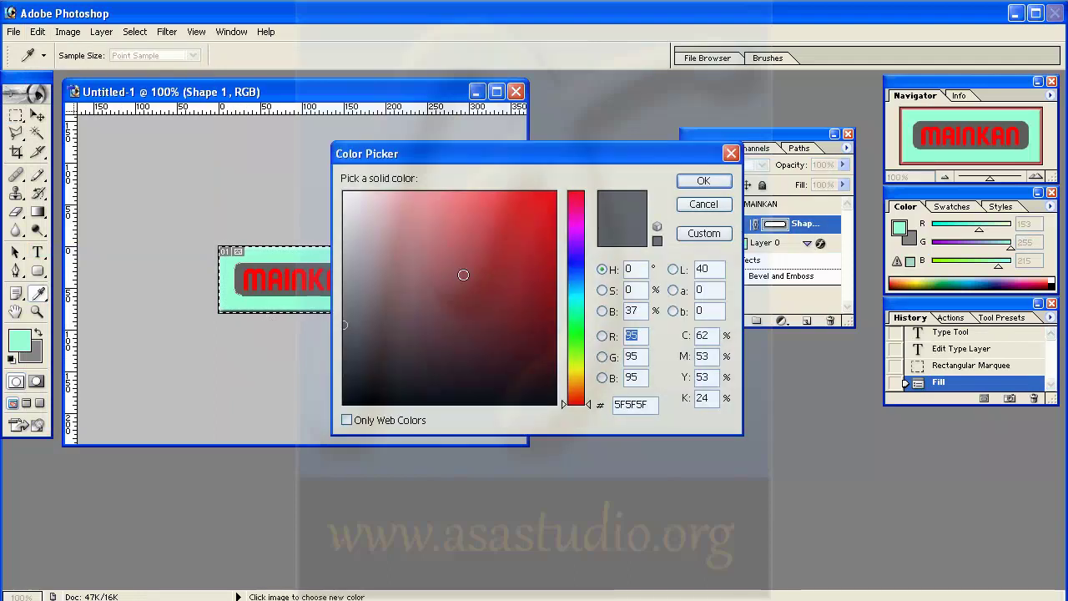
pyautogui.click(580, 266)
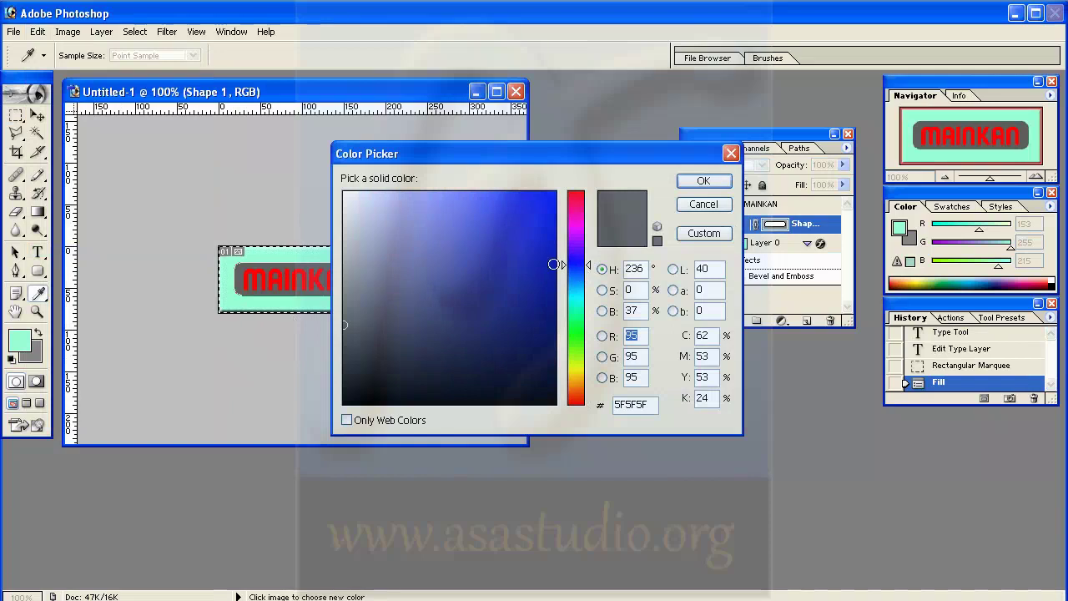
pyautogui.click(553, 264)
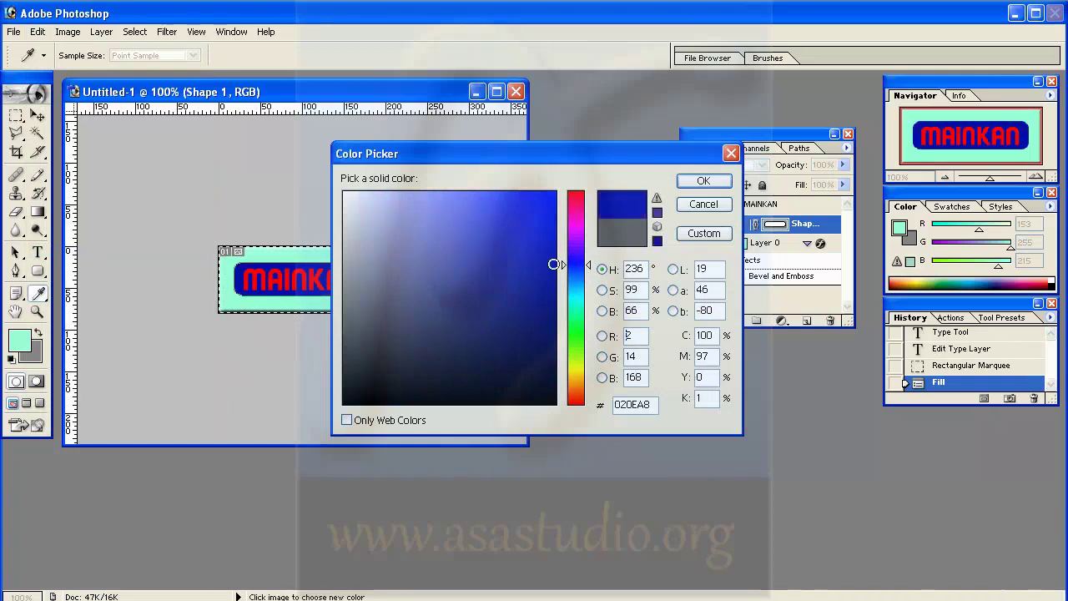
pyautogui.click(701, 182)
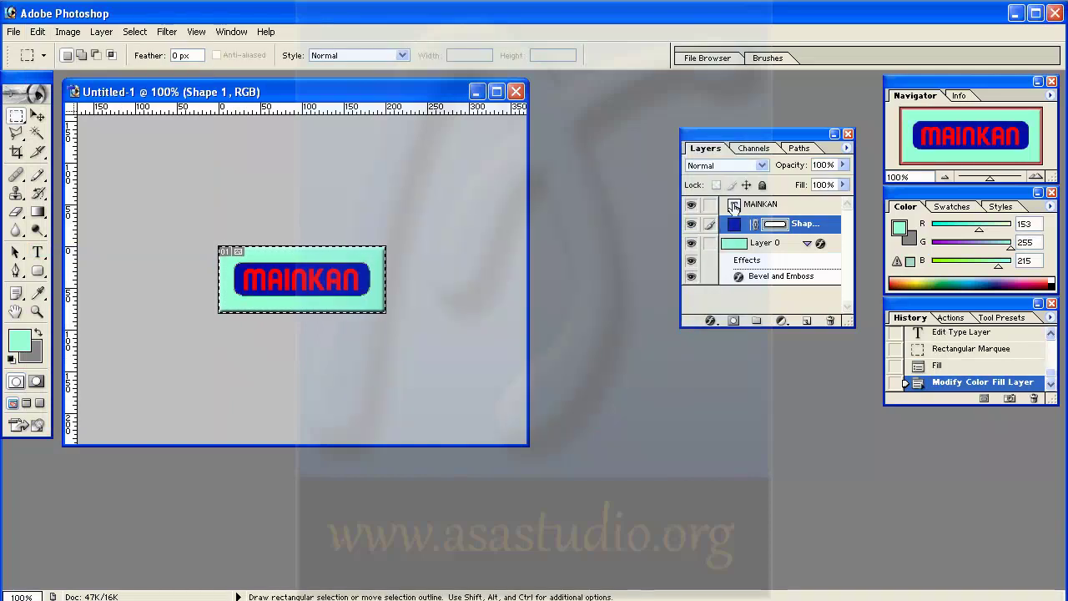
# Recolour the MAINKAN text to cyan, 00F0FF, and commit the text edit.
pyautogui.doubleClick(733, 205)
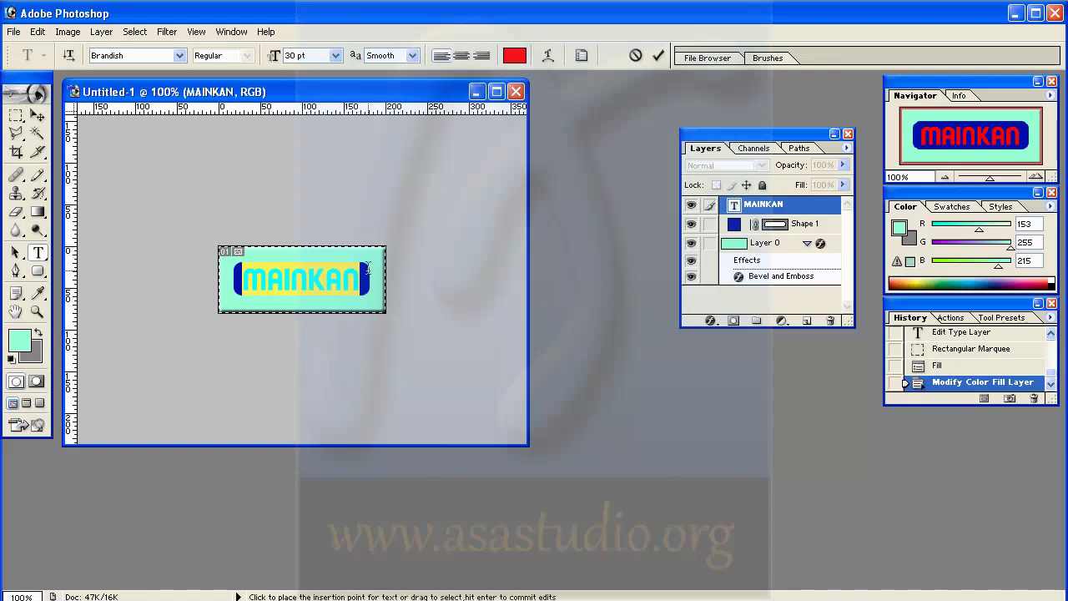
pyautogui.click(515, 55)
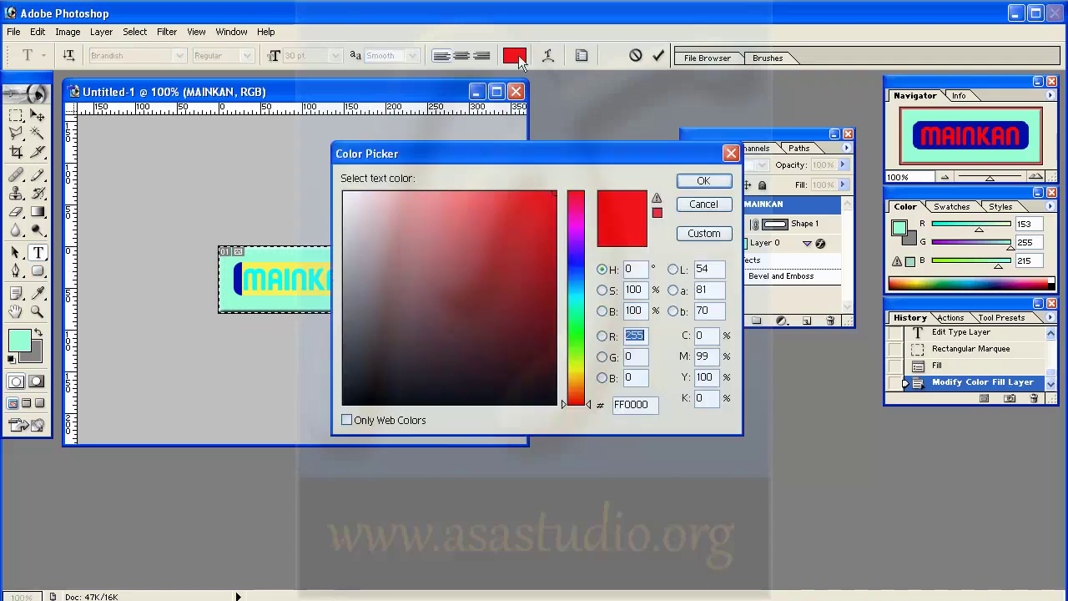
pyautogui.click(580, 268)
pyautogui.moveTo(582, 274); pyautogui.dragTo(587, 298)
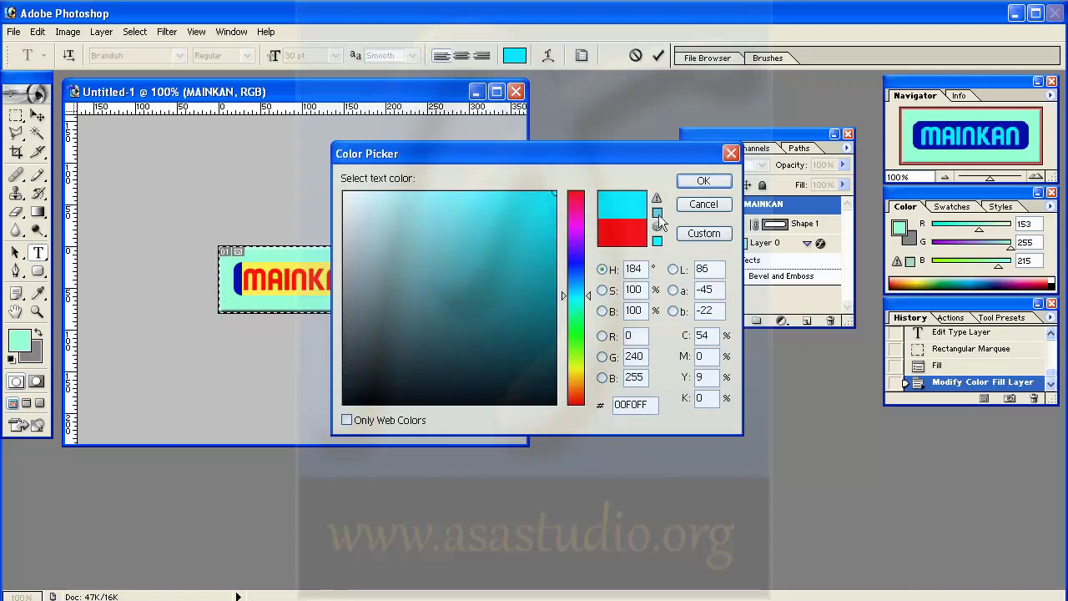
pyautogui.click(693, 178)
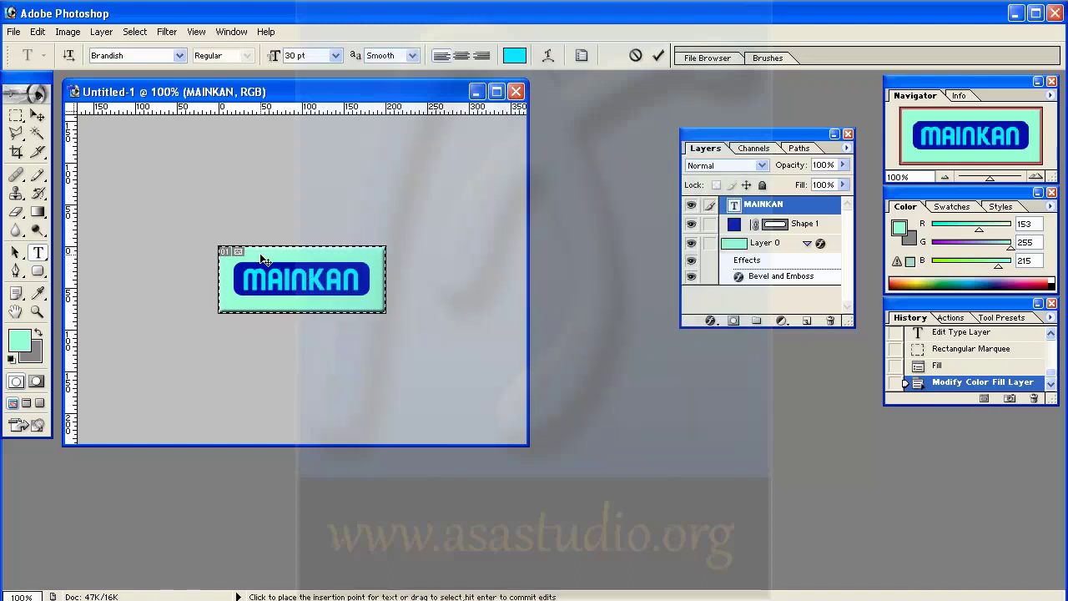
pyautogui.click(13, 33)
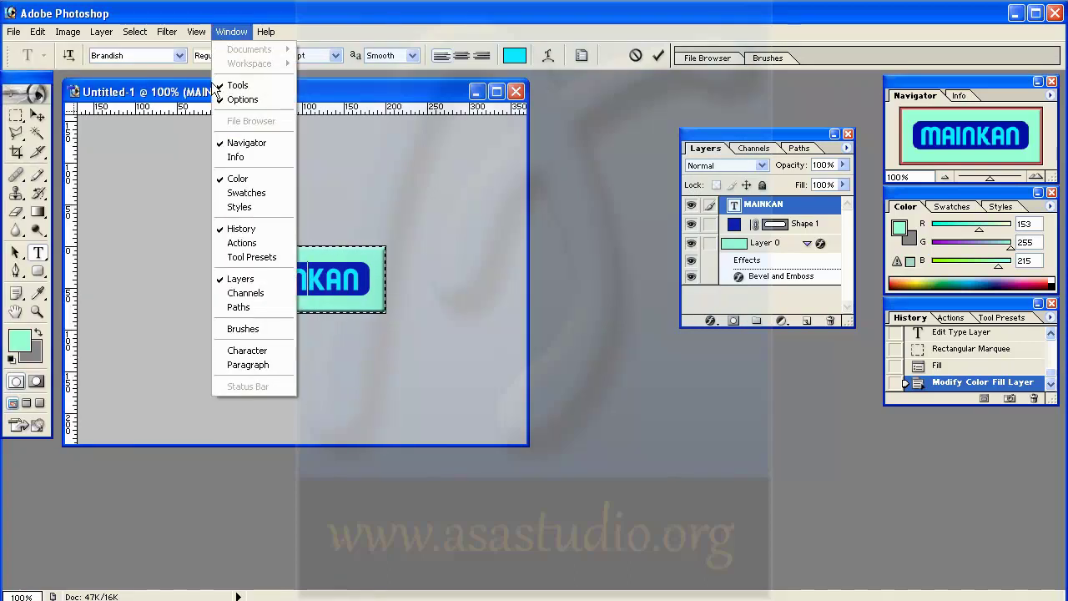
pyautogui.click(231, 32)
pyautogui.click(16, 117)
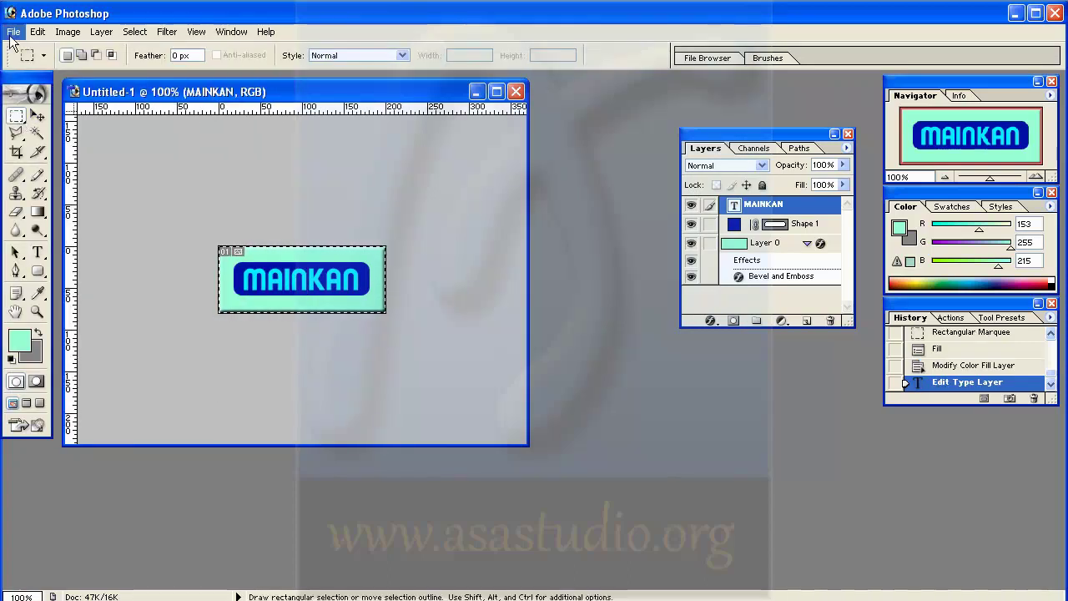
# Export the recoloured button for the web as PNG-24 into the gambar folder, with a file name beginning with tombol.
pyautogui.click(13, 32)
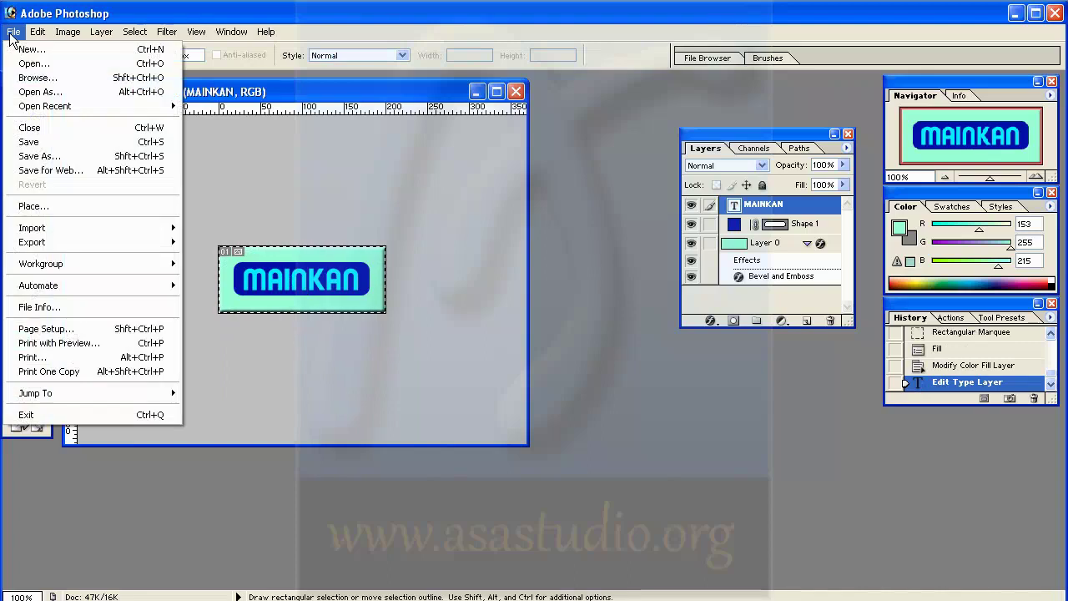
pyautogui.click(34, 169)
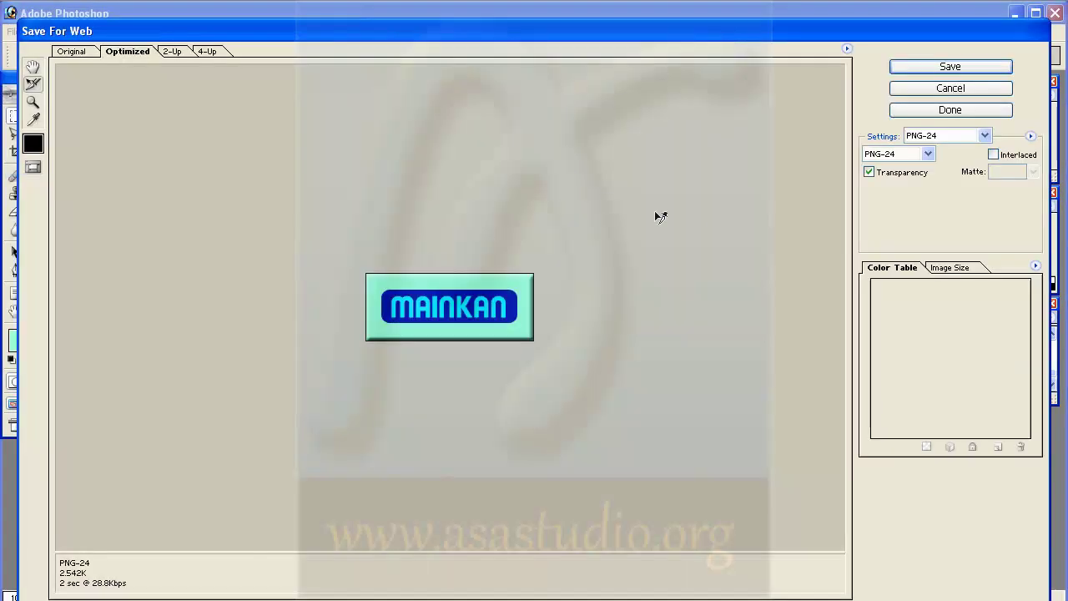
pyautogui.click(958, 69)
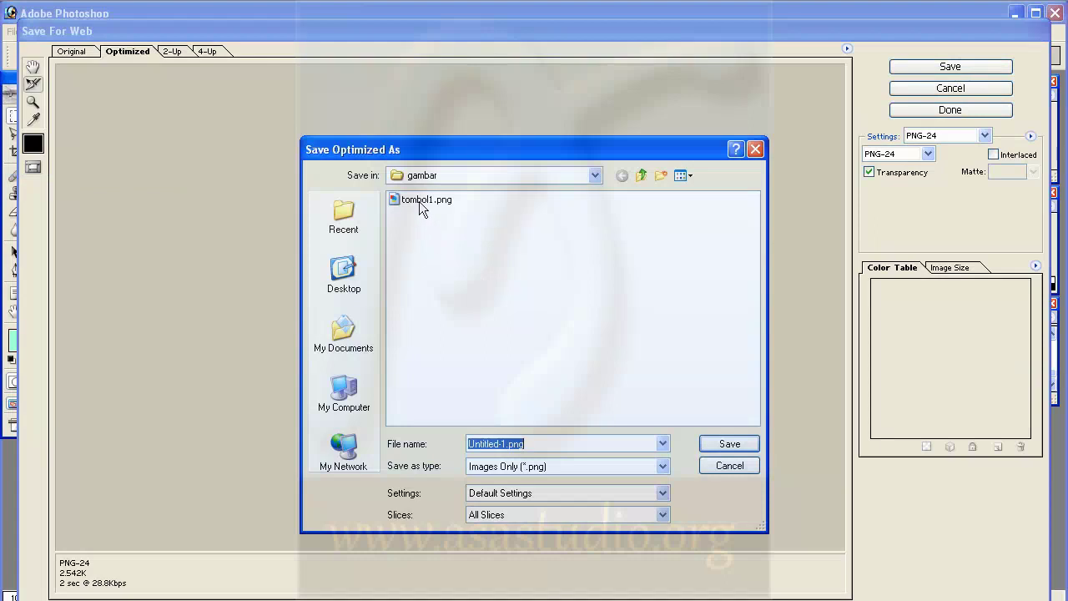
pyautogui.click(508, 445)
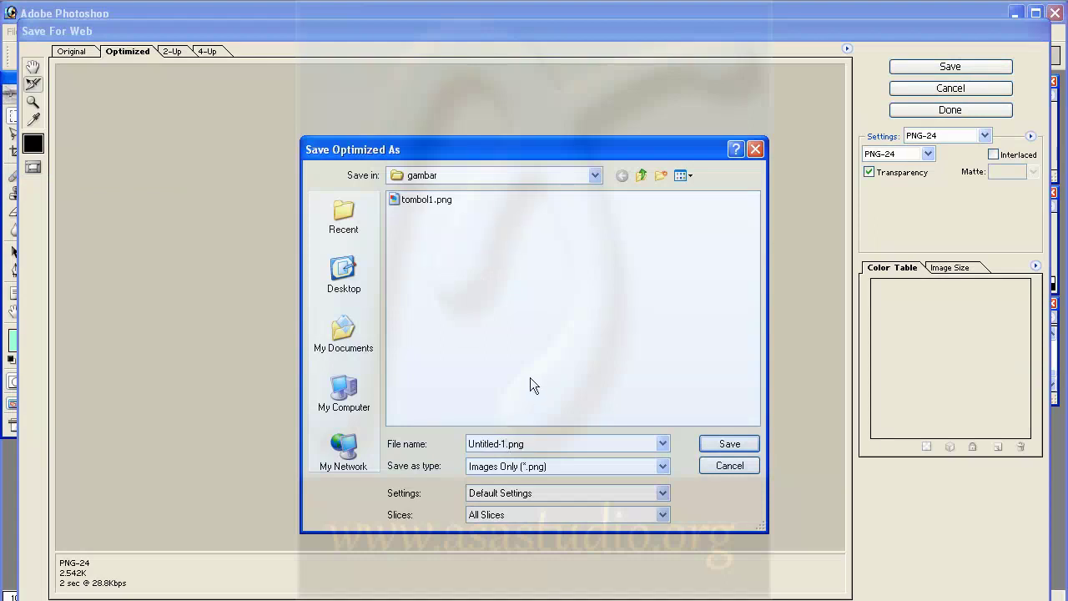
pyautogui.hotkey('shift', 'Left')
pyautogui.moveTo(499, 443); pyautogui.dragTo(468, 443)
pyautogui.write('tombol')
pyautogui.click(718, 443)
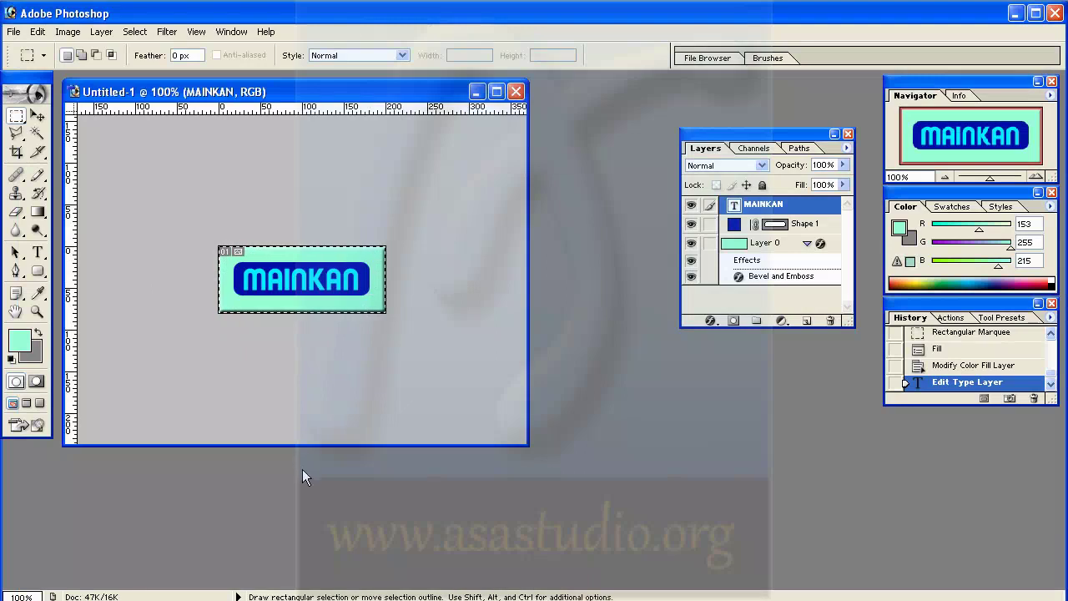
# Switch to GameMaker and create a new sprite named tombol2.
pyautogui.click(299, 301)
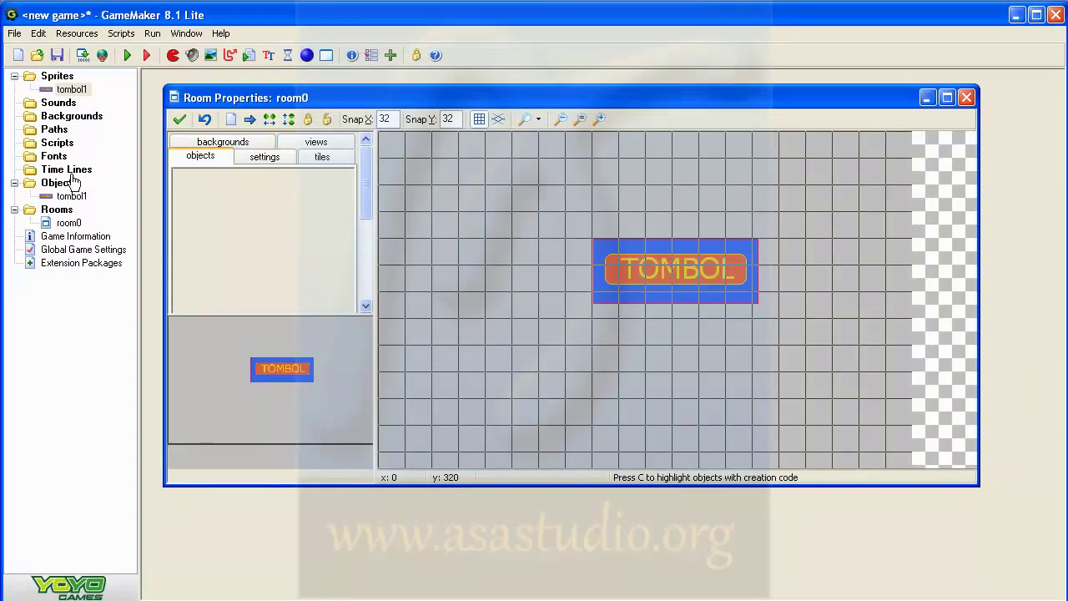
pyautogui.rightClick(59, 83)
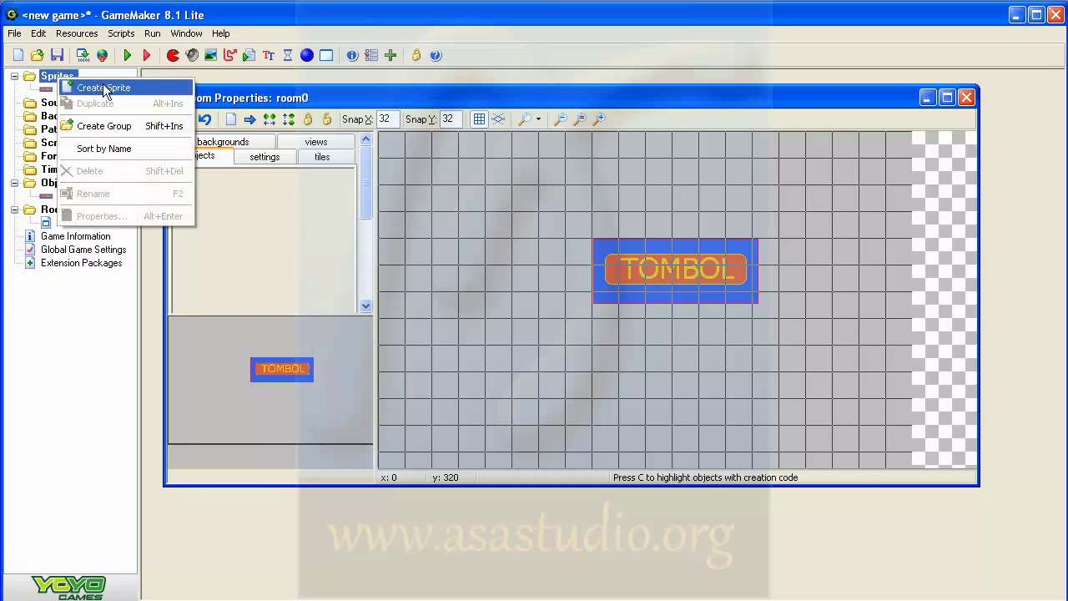
pyautogui.click(103, 88)
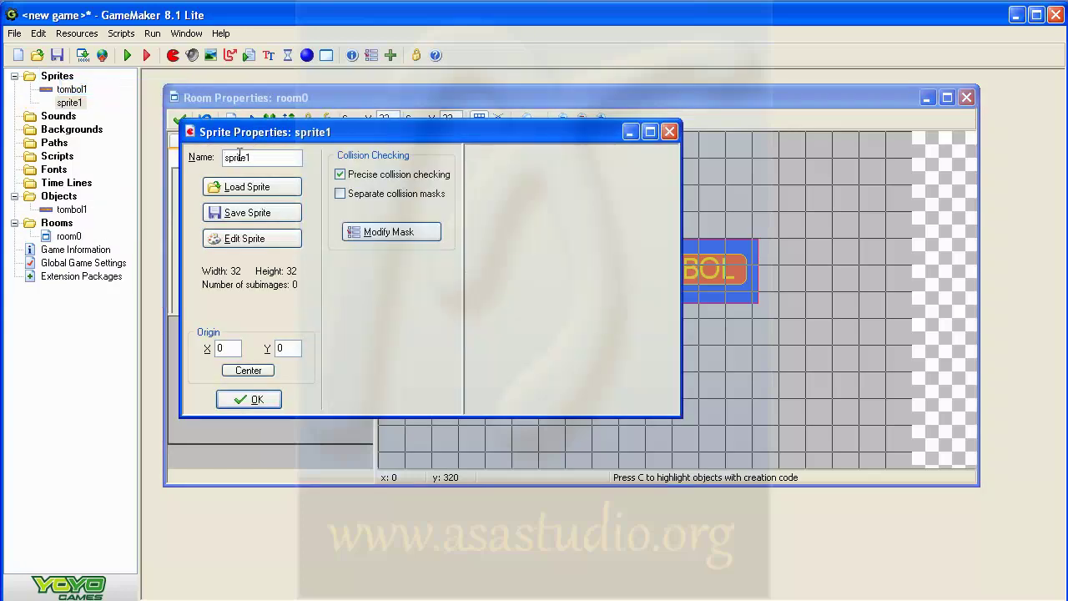
pyautogui.moveTo(266, 158); pyautogui.dragTo(207, 163)
pyautogui.write('tombol2')
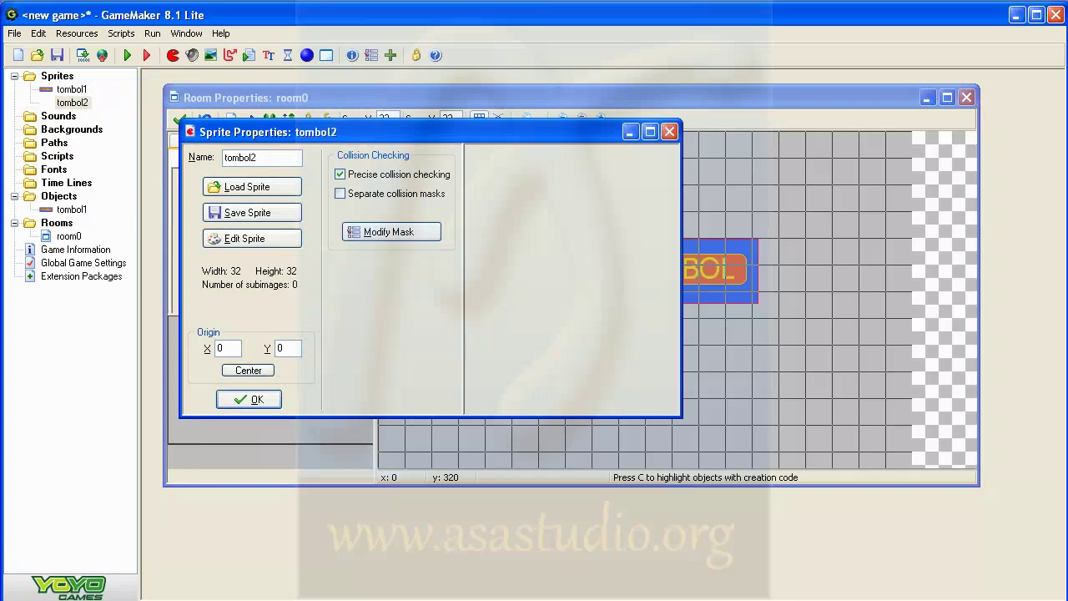
pyautogui.click(247, 189)
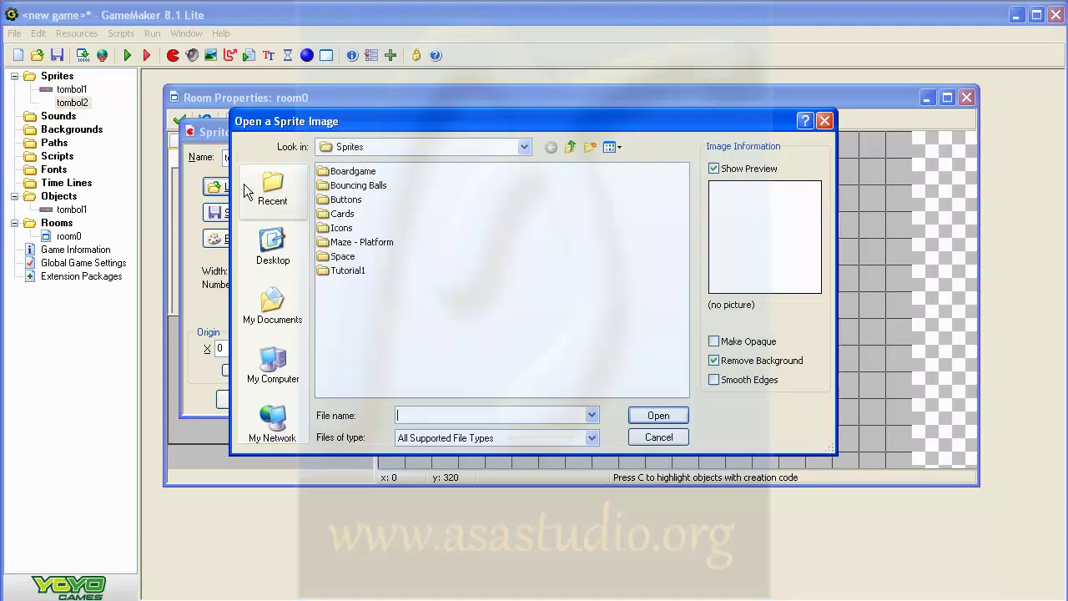
pyautogui.click(370, 148)
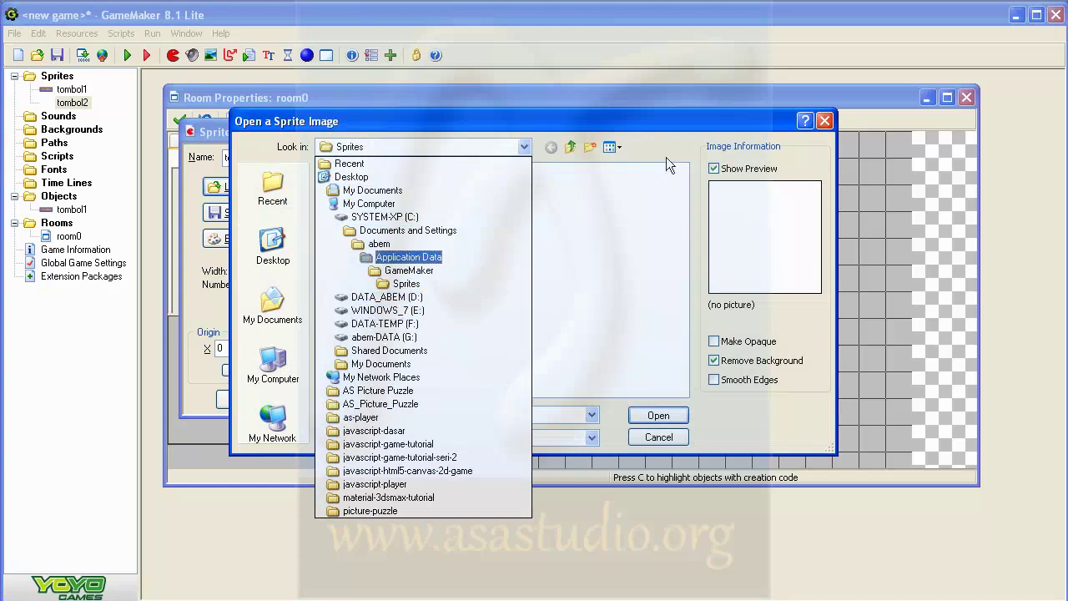
pyautogui.click(687, 122)
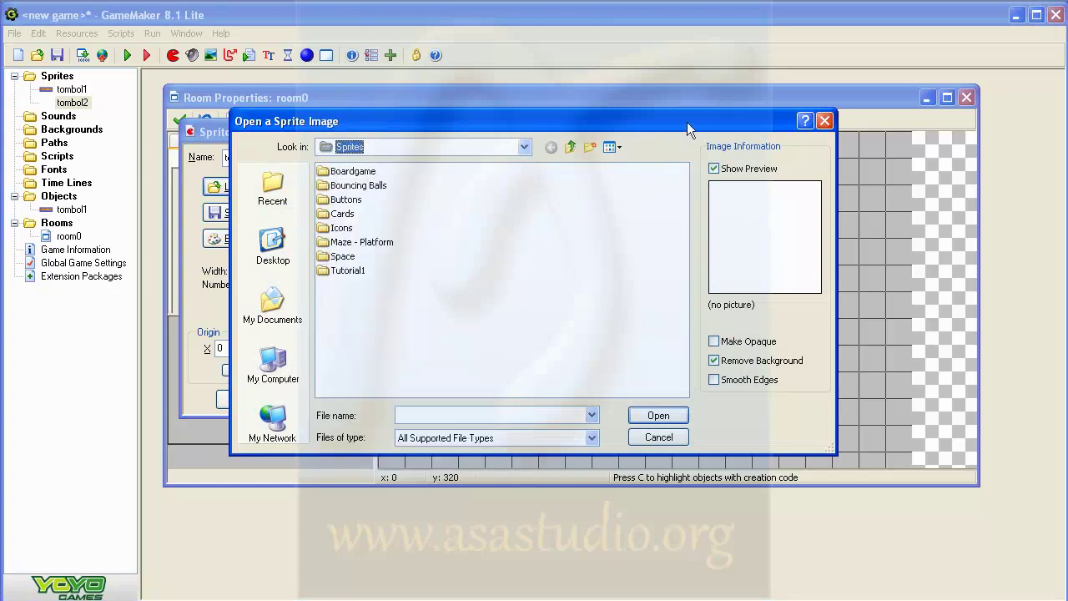
pyautogui.click(824, 121)
# Open the tombol2 sprite for editing and create a blank image 200 wide and 80 high.
pyautogui.click(241, 238)
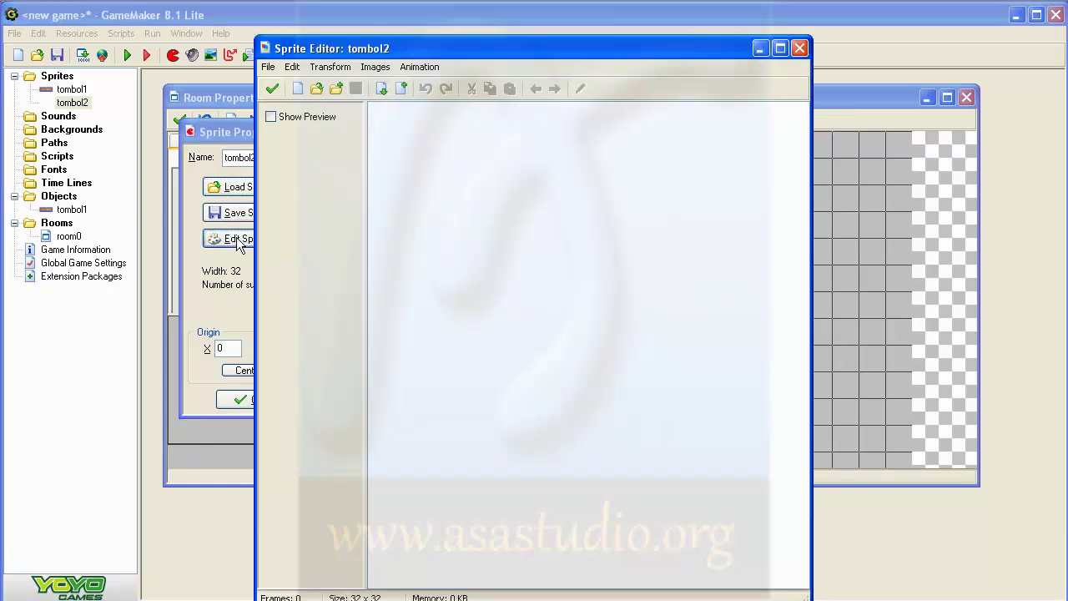
pyautogui.click(298, 93)
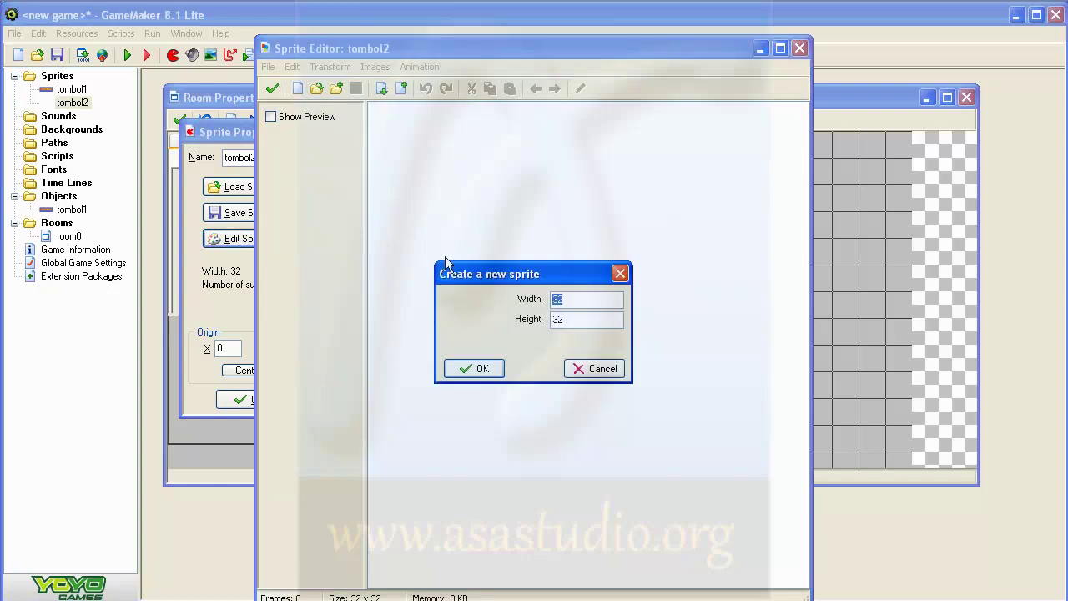
pyautogui.write('200')
pyautogui.press('Tab')
pyautogui.write('8')
pyautogui.click(478, 369)
pyautogui.write('0')
pyautogui.click(478, 369)
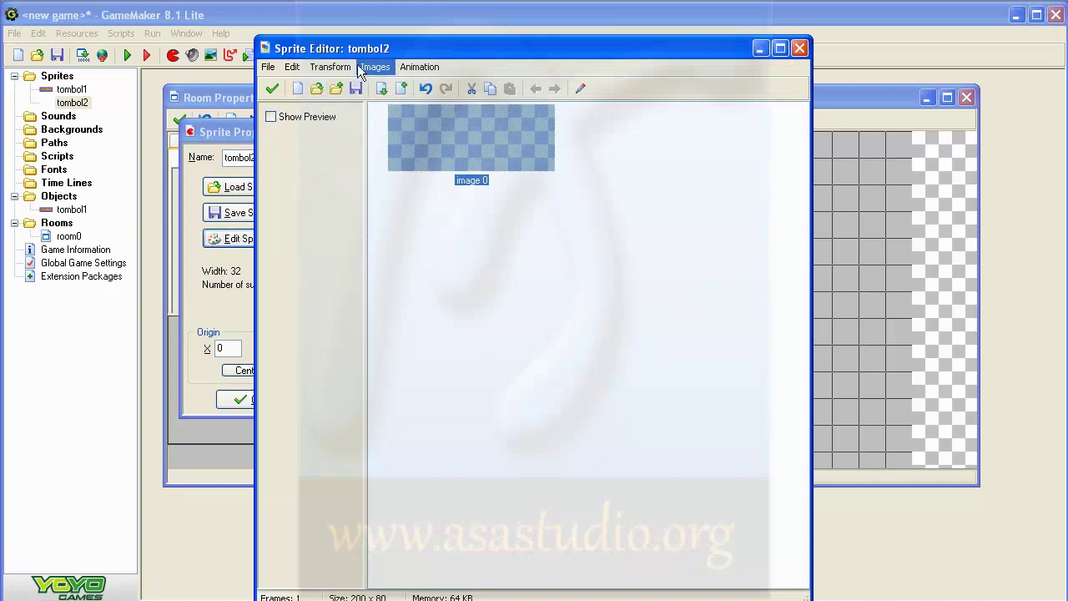
# Add tombol1.png from the game-maker-8-1, project, gambar folder on drive F: as a second frame of the sprite.
pyautogui.click(269, 71)
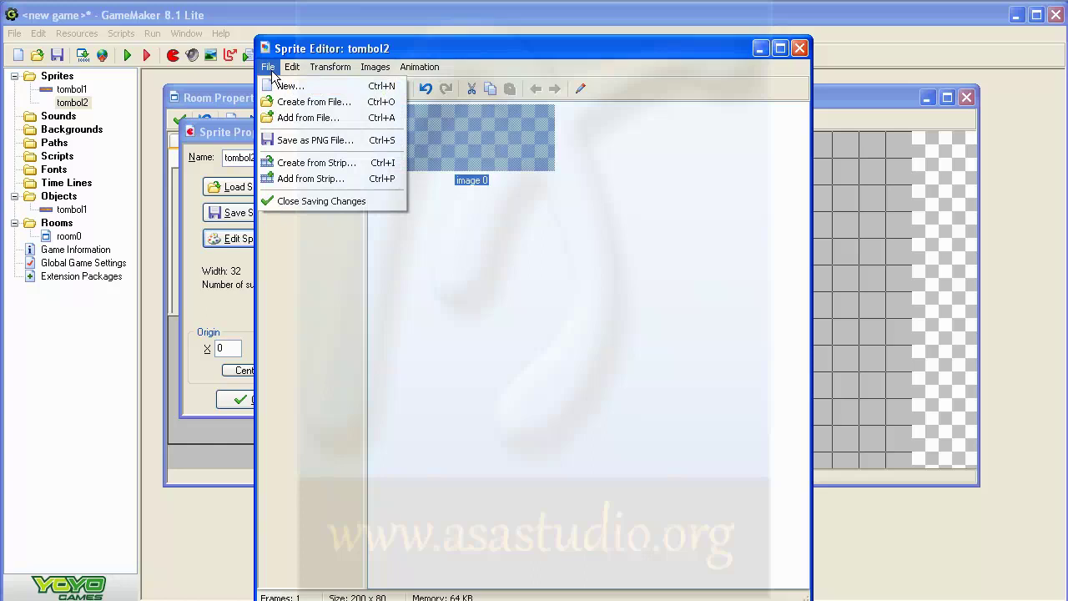
pyautogui.click(290, 122)
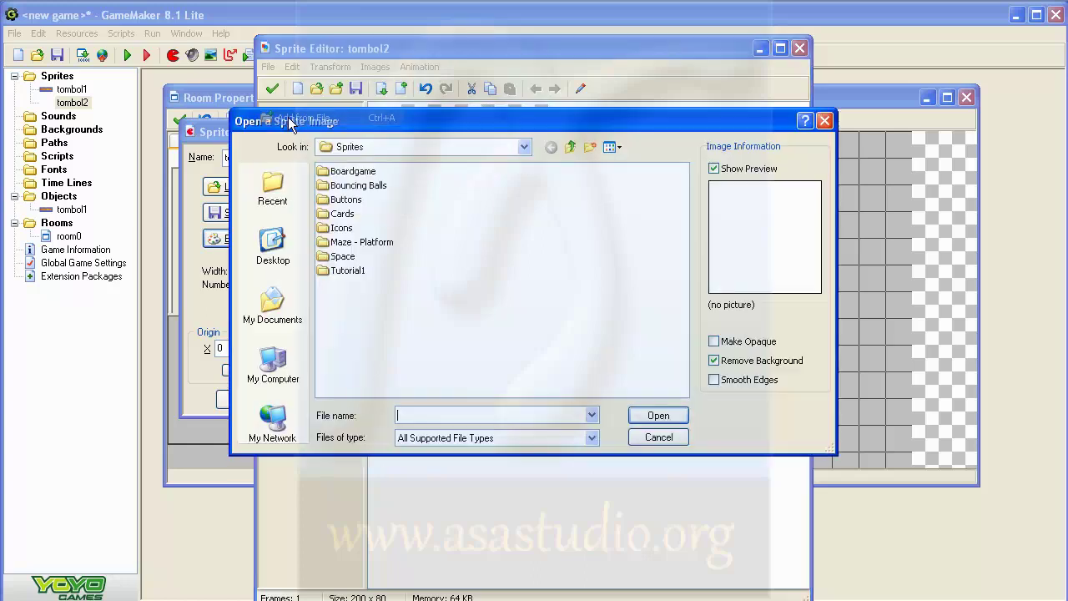
pyautogui.click(375, 151)
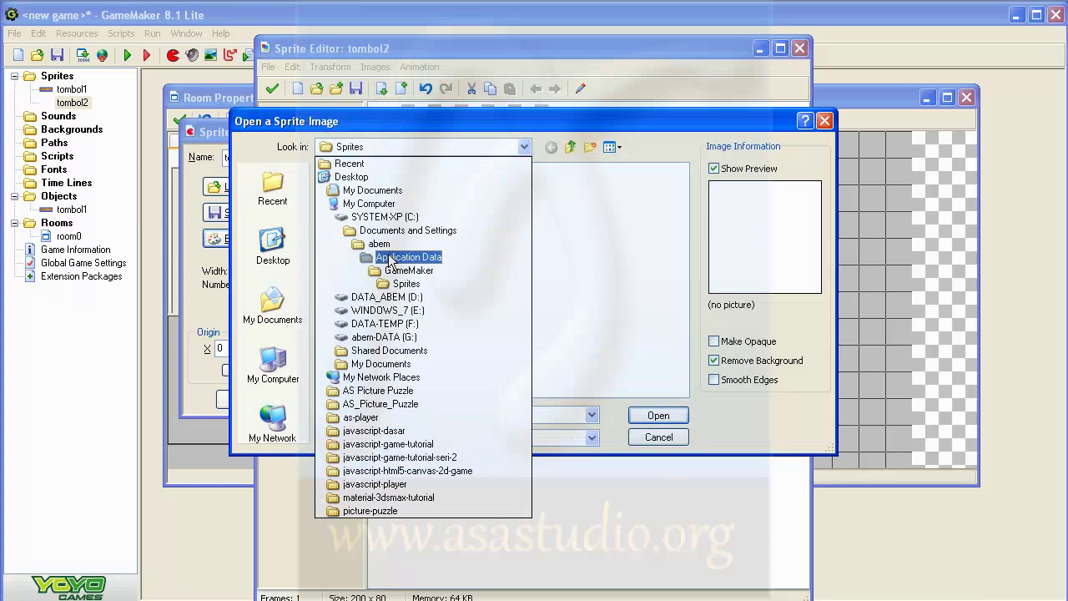
pyautogui.click(387, 324)
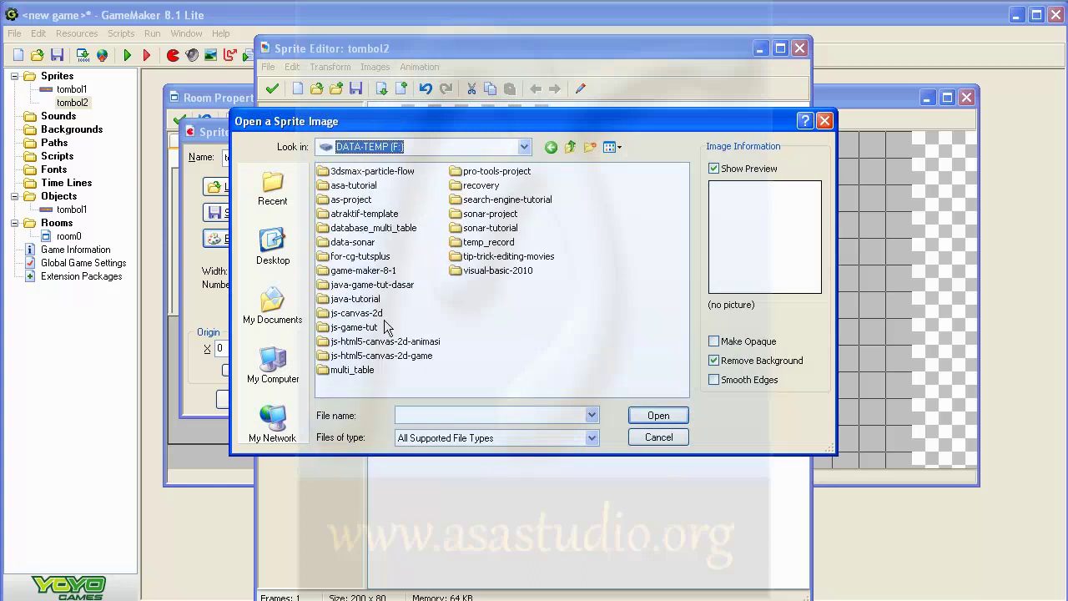
pyautogui.doubleClick(359, 271)
pyautogui.doubleClick(339, 172)
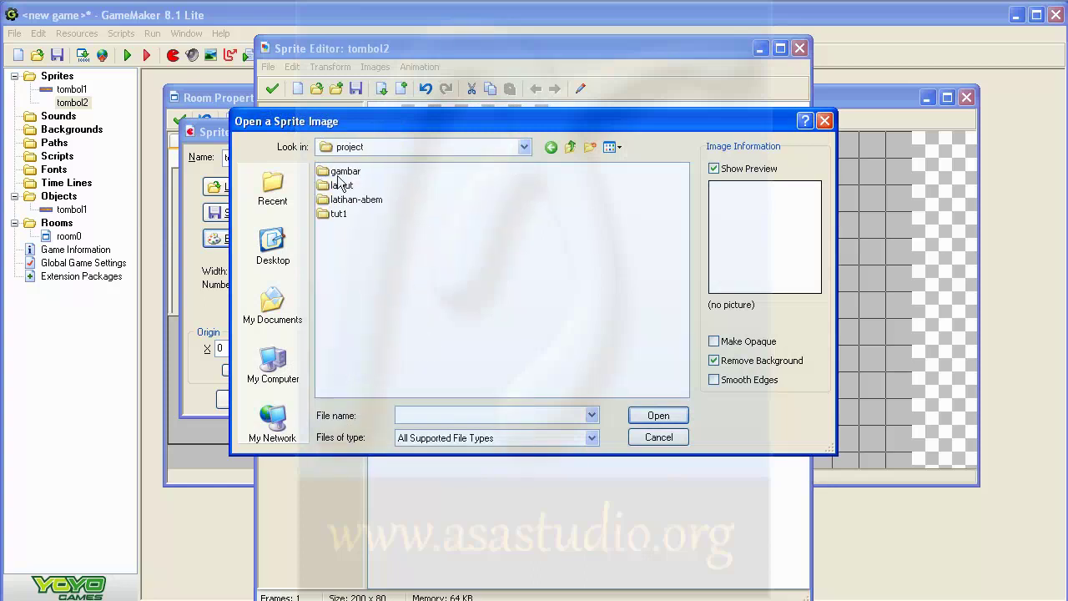
pyautogui.doubleClick(338, 172)
pyautogui.click(337, 173)
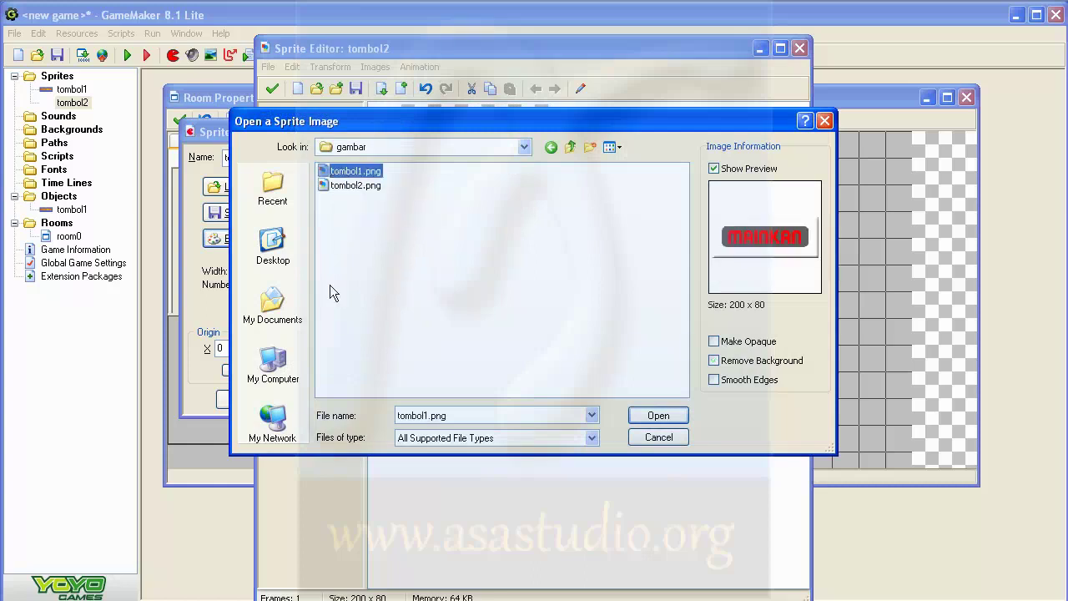
pyautogui.click(658, 416)
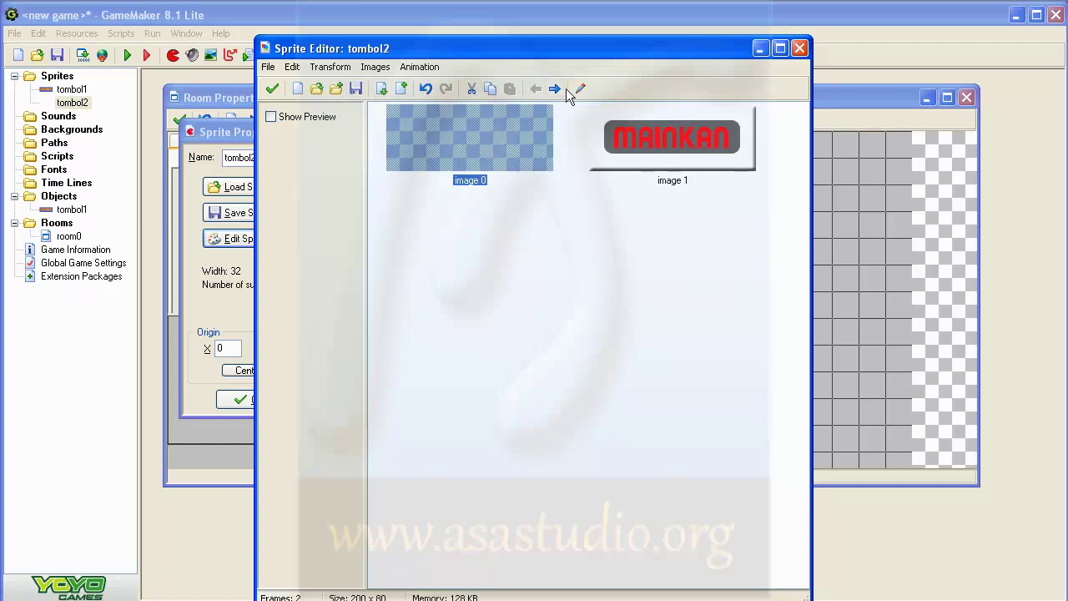
# Paste tombol2.png from file into the blank first frame, image 0, and save the changes to the tombol2 sprite.
pyautogui.doubleClick(455, 139)
pyautogui.click(260, 51)
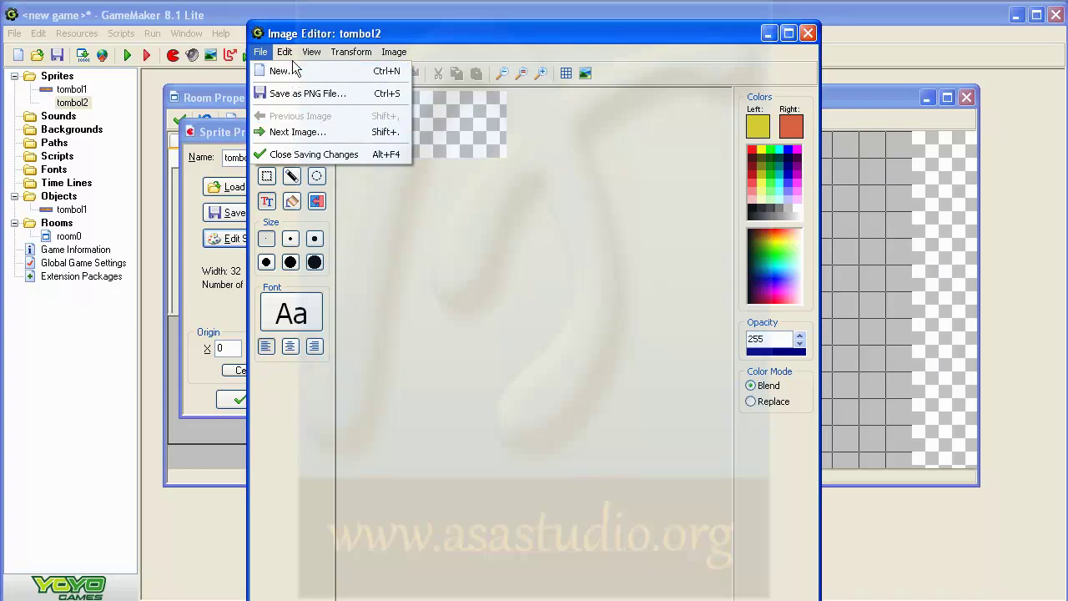
pyautogui.moveTo(292, 55)
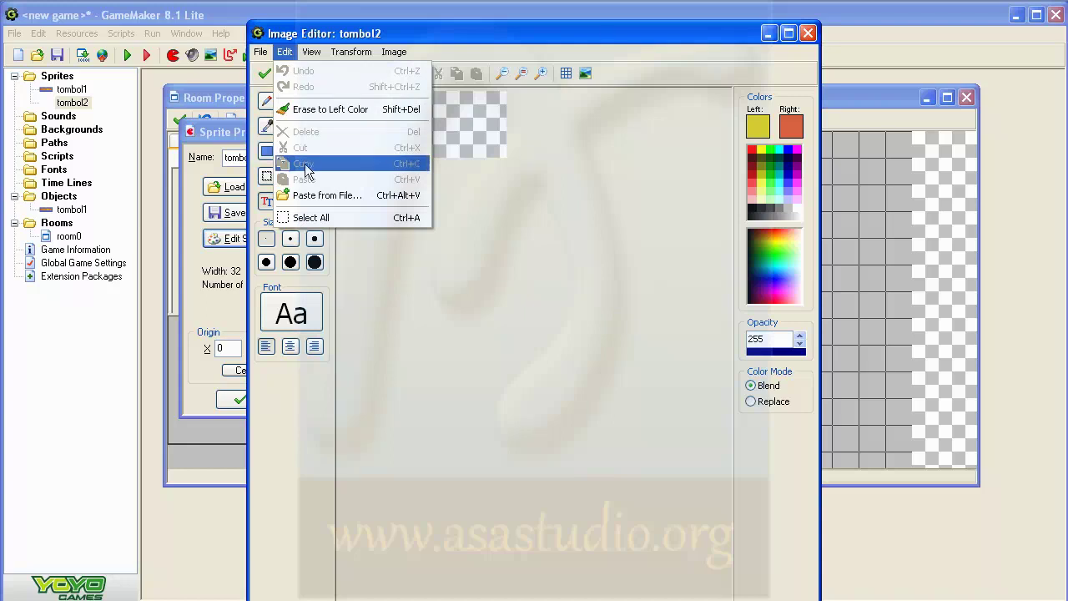
pyautogui.click(307, 197)
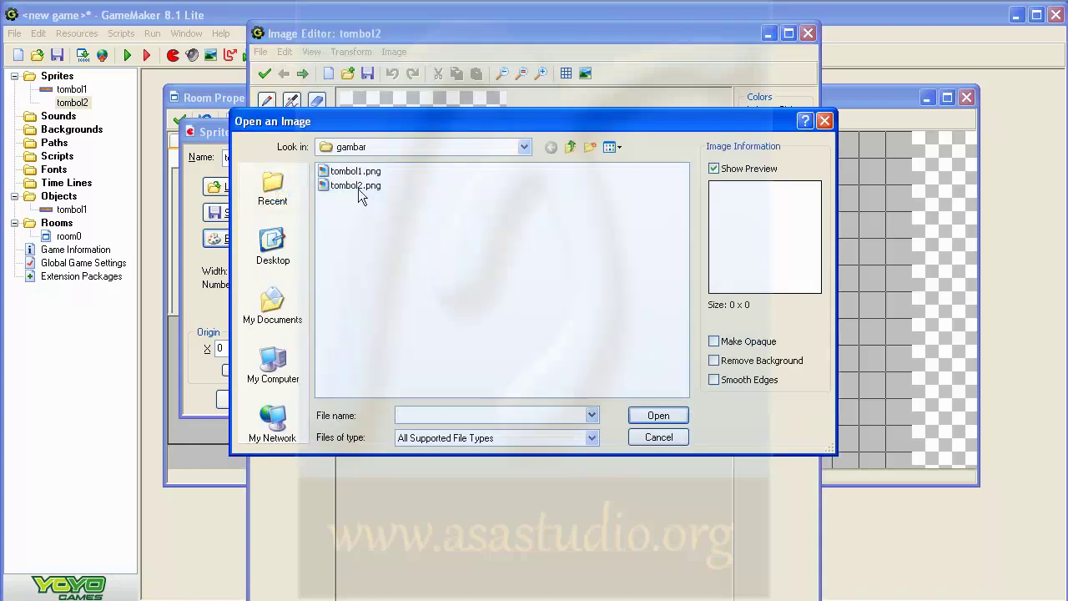
pyautogui.click(357, 185)
pyautogui.click(663, 417)
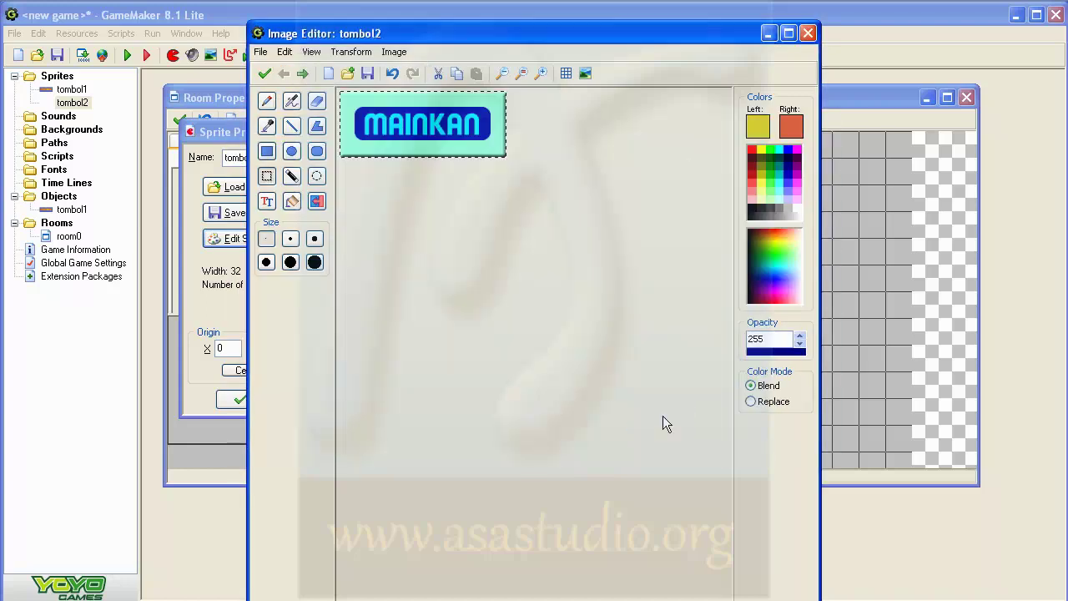
pyautogui.click(264, 73)
pyautogui.click(472, 220)
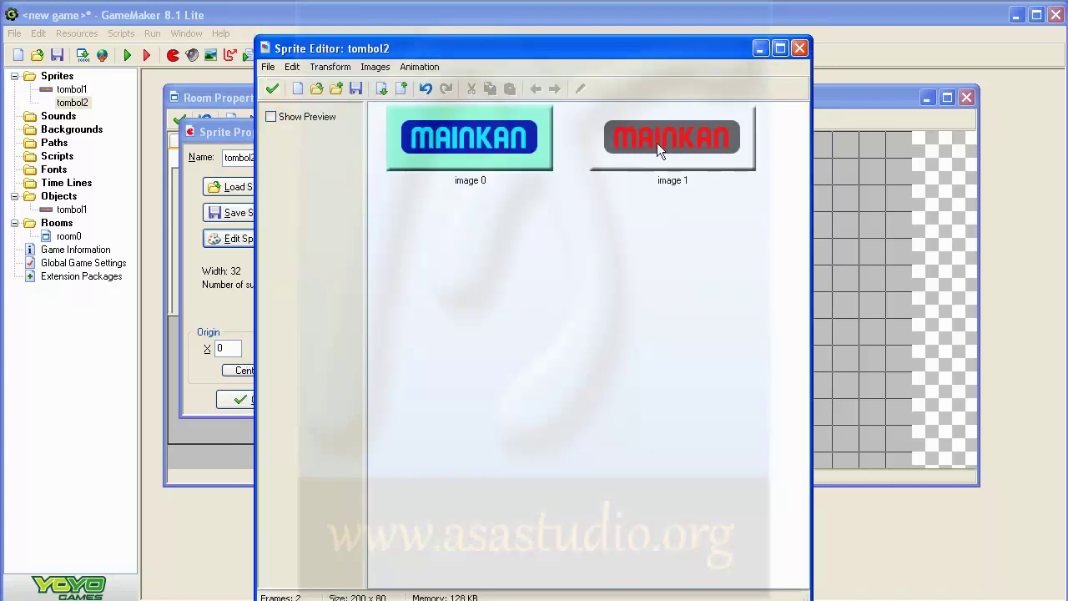
pyautogui.click(273, 88)
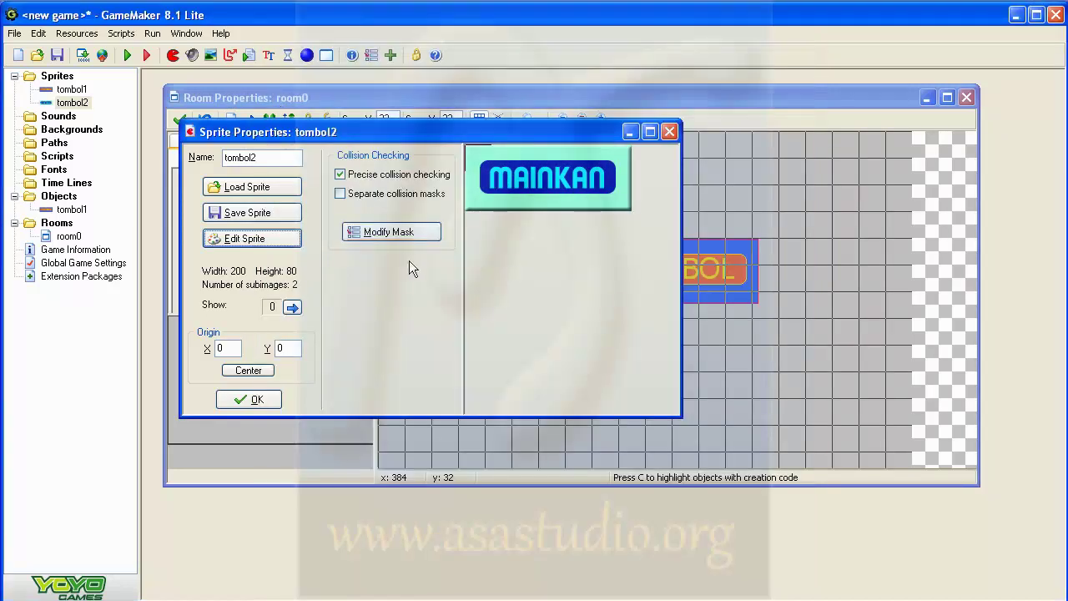
pyautogui.click(236, 399)
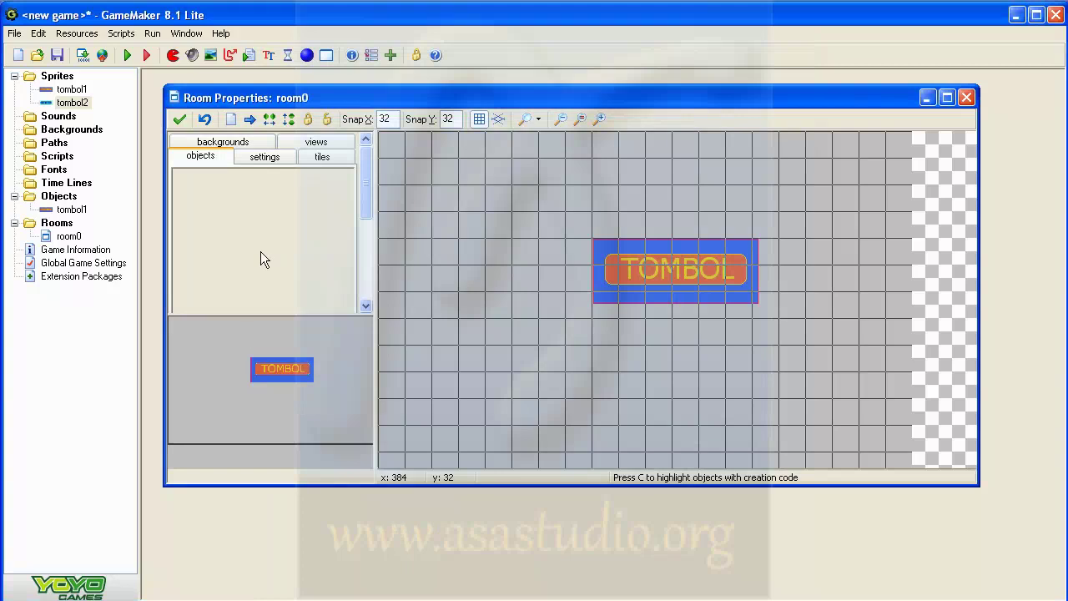
# Reopen the tombol2 sprite in the sprite editor to check its frames, and close it again.
pyautogui.doubleClick(69, 104)
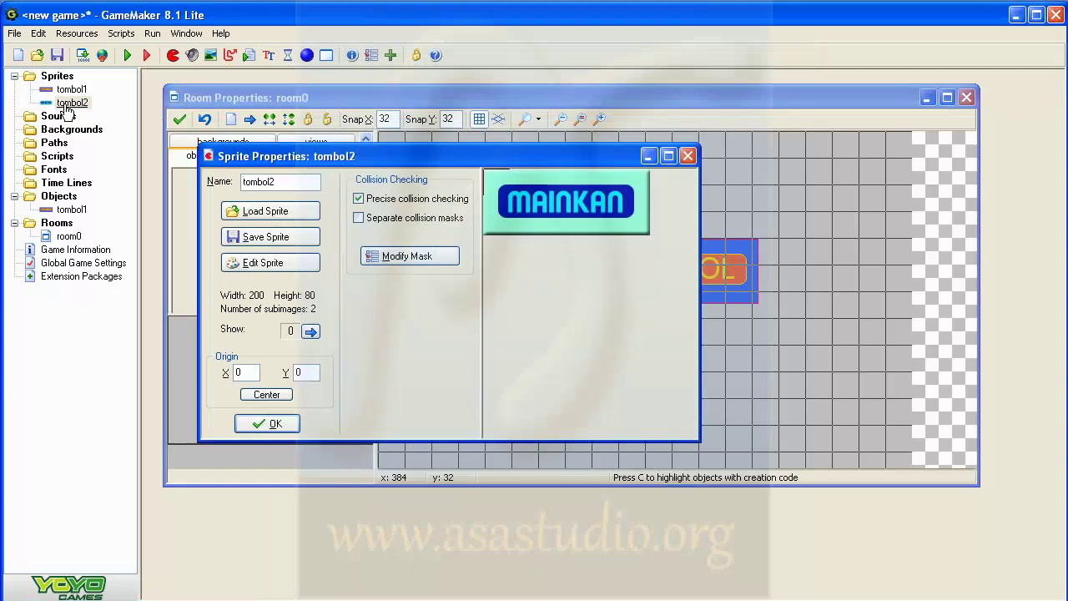
pyautogui.click(270, 264)
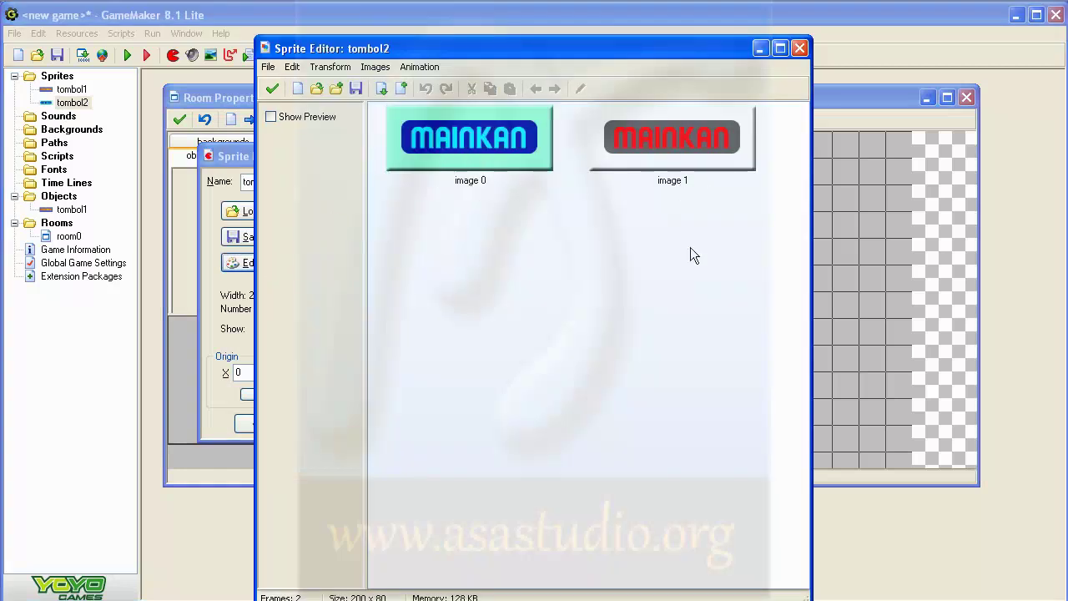
pyautogui.click(272, 89)
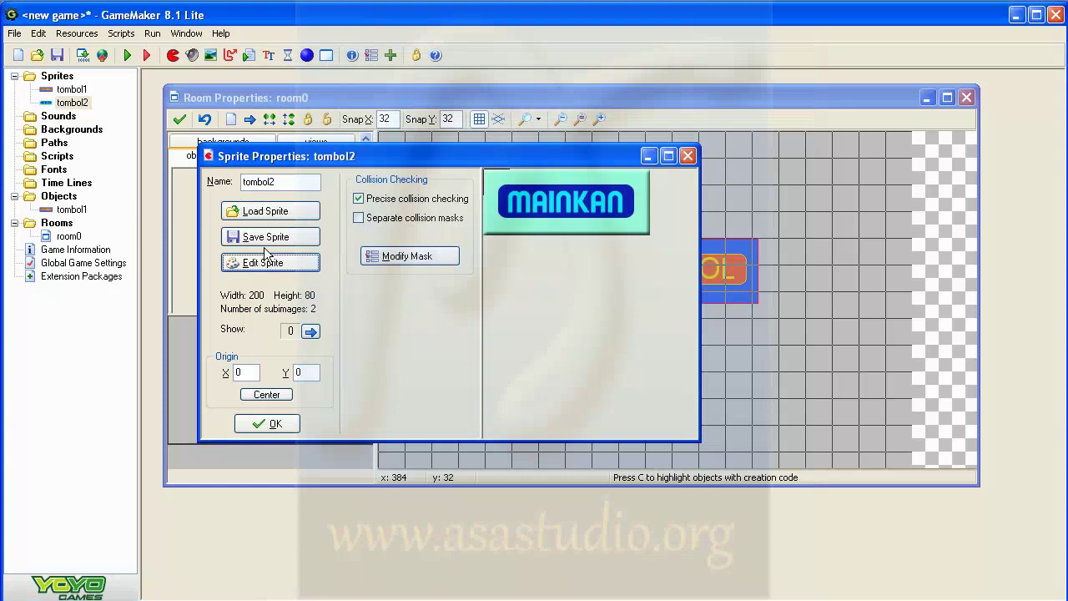
pyautogui.click(289, 426)
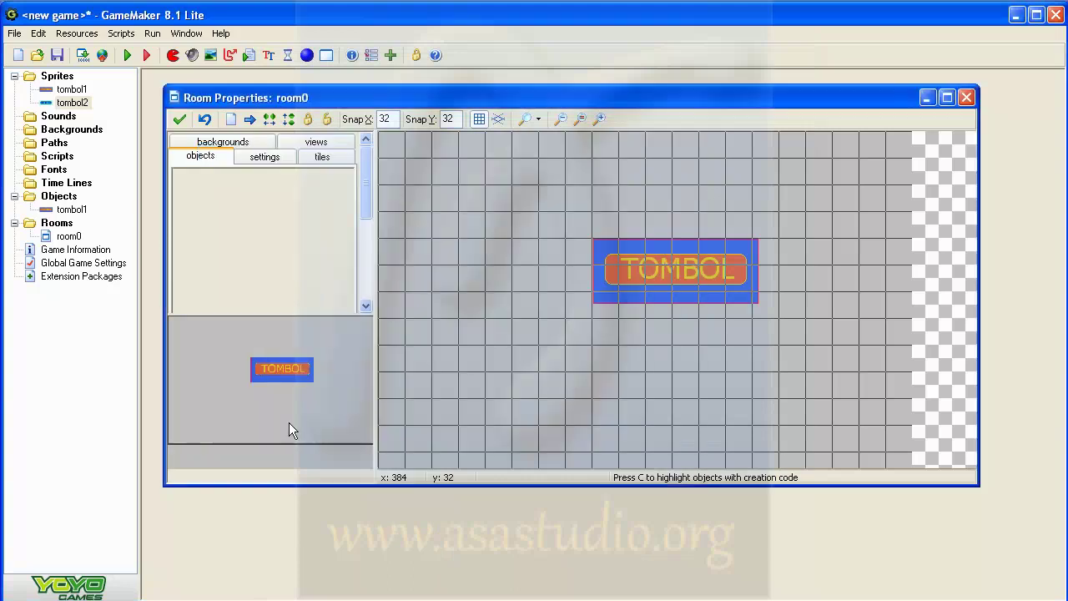
# Create a new object named tombol2 and assign the tombol2 sprite to it.
pyautogui.rightClick(61, 197)
pyautogui.click(92, 208)
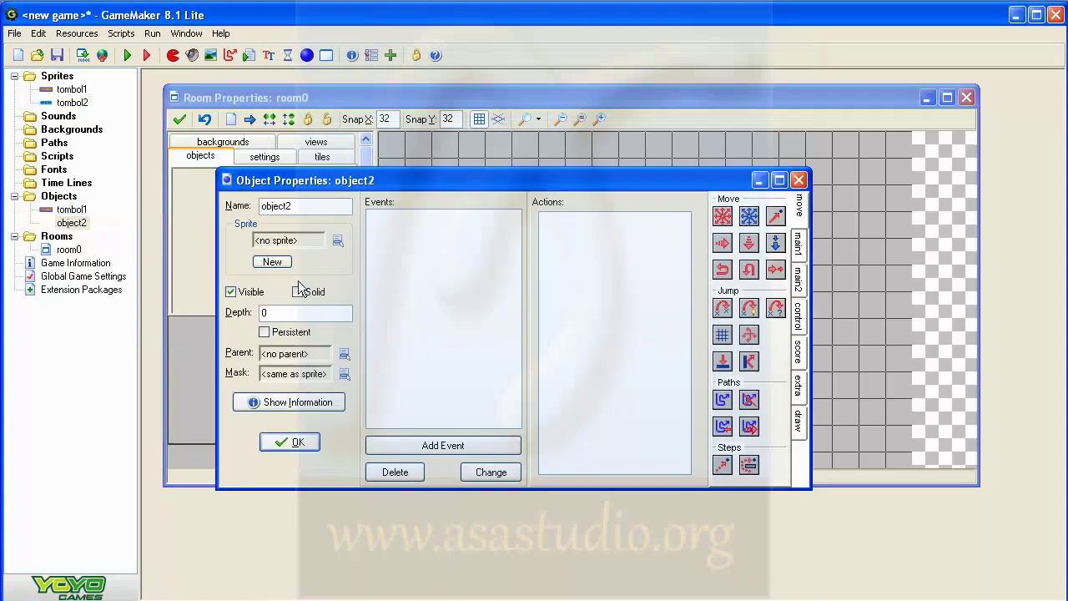
pyautogui.moveTo(285, 207); pyautogui.dragTo(239, 209)
pyautogui.write('tomb')
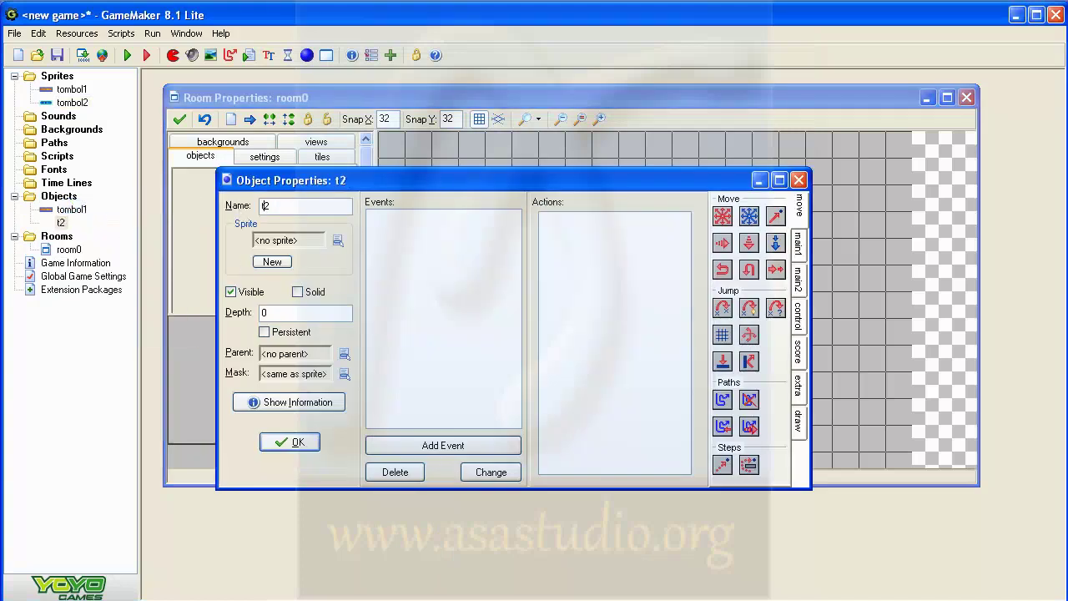
pyautogui.write('ol')
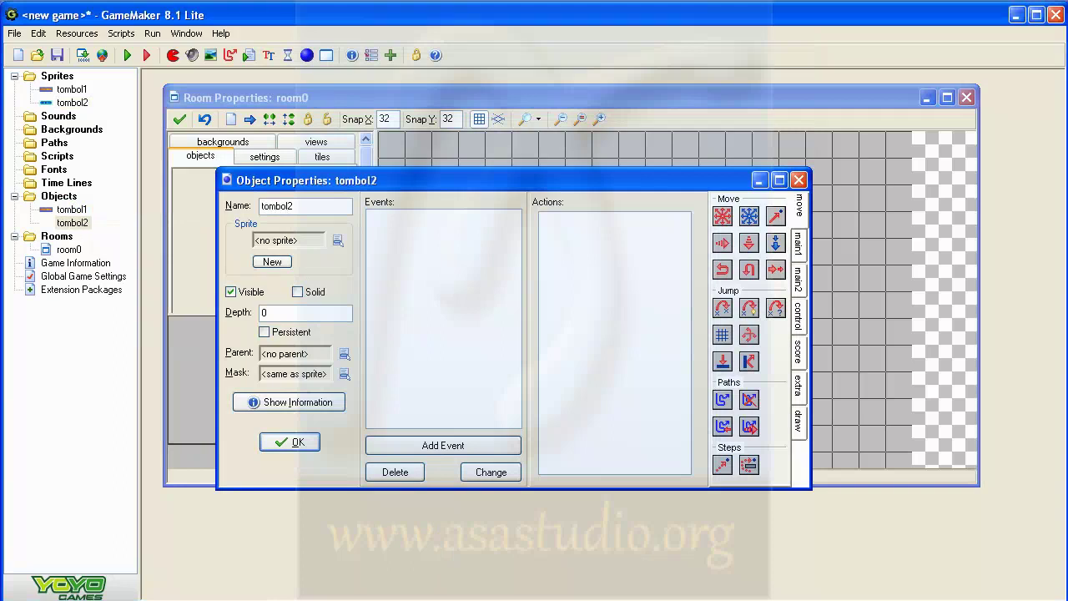
pyautogui.click(334, 236)
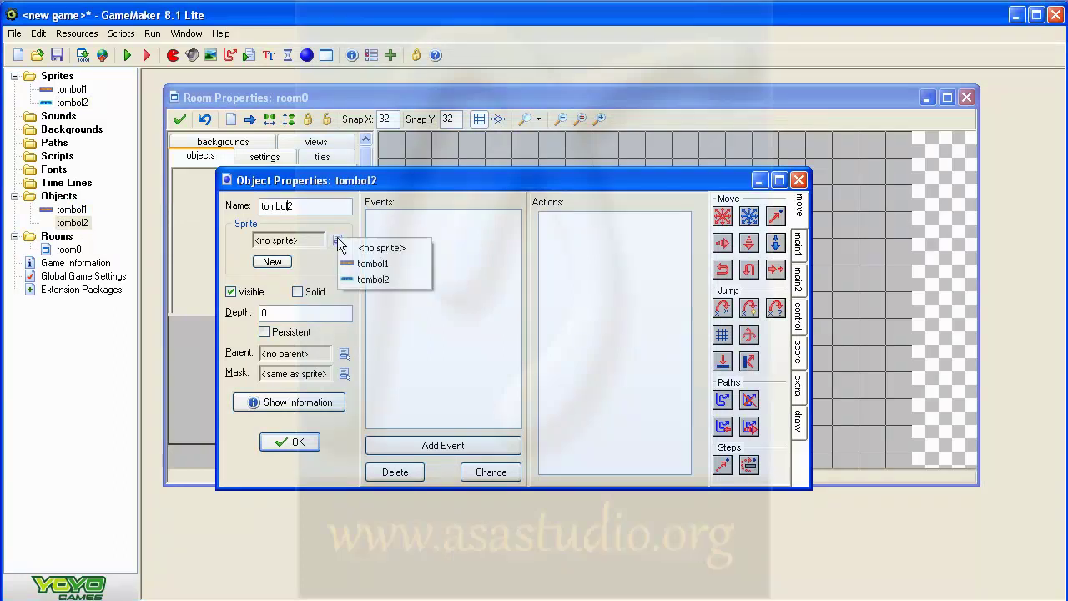
pyautogui.click(381, 279)
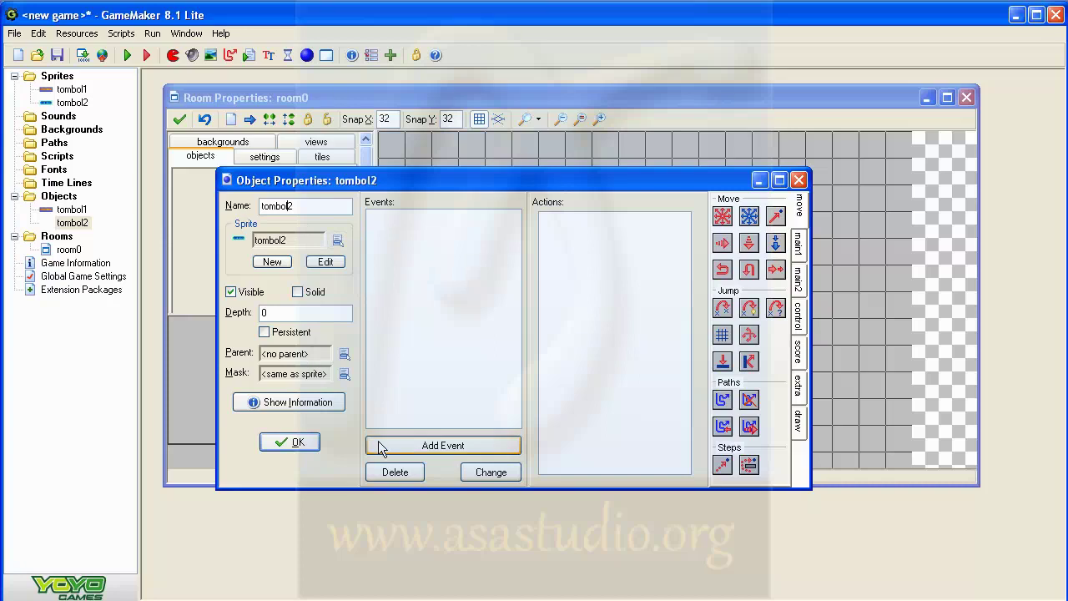
pyautogui.click(292, 442)
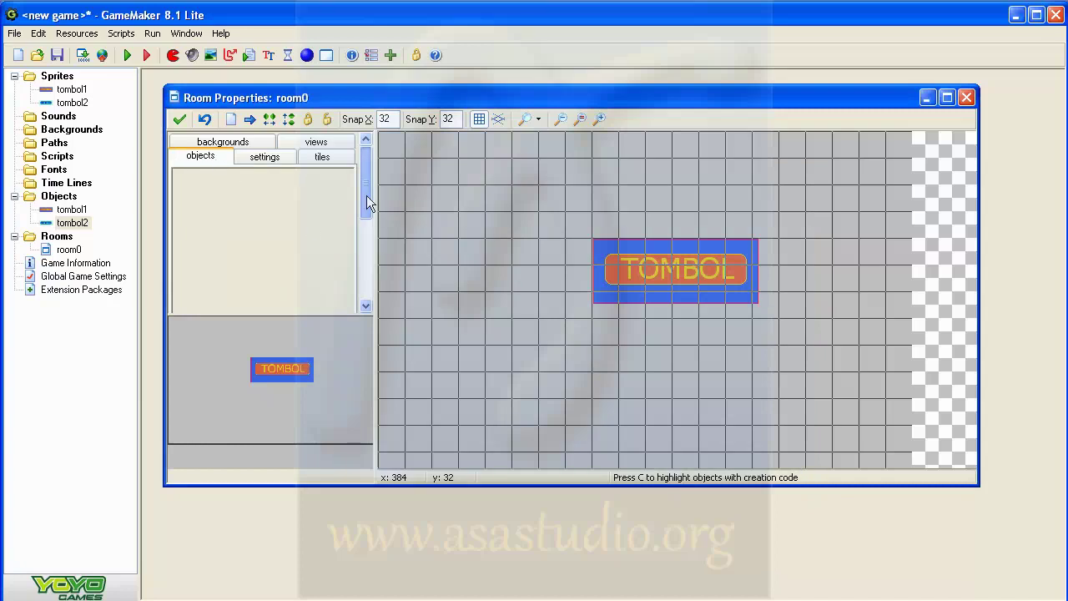
# Place a tombol2 object in room0 directly above the TOMBOL button, and run the game to test it.
pyautogui.click(237, 198)
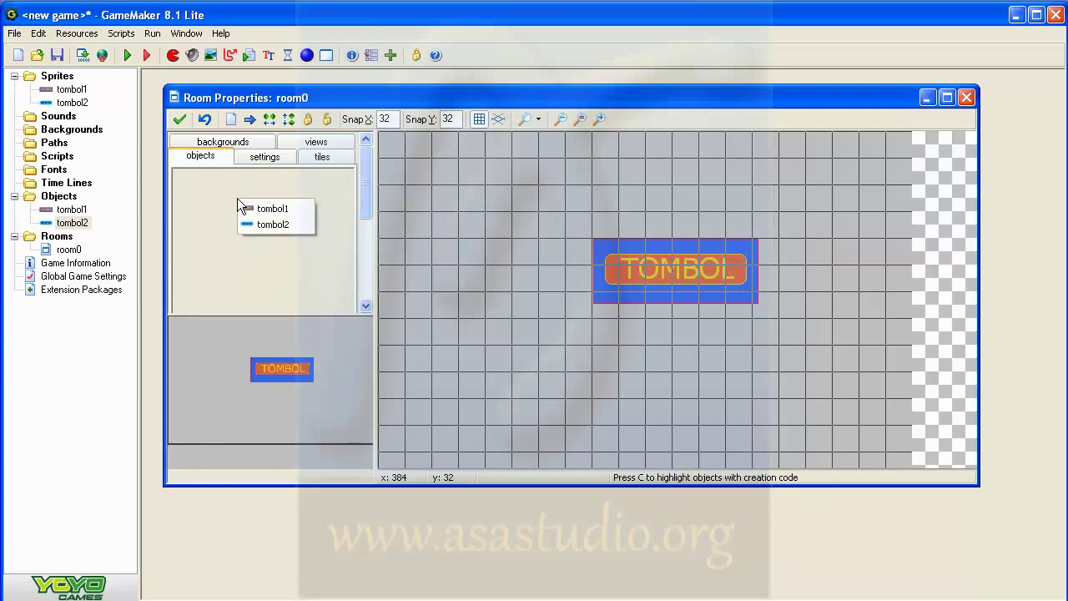
pyautogui.click(268, 224)
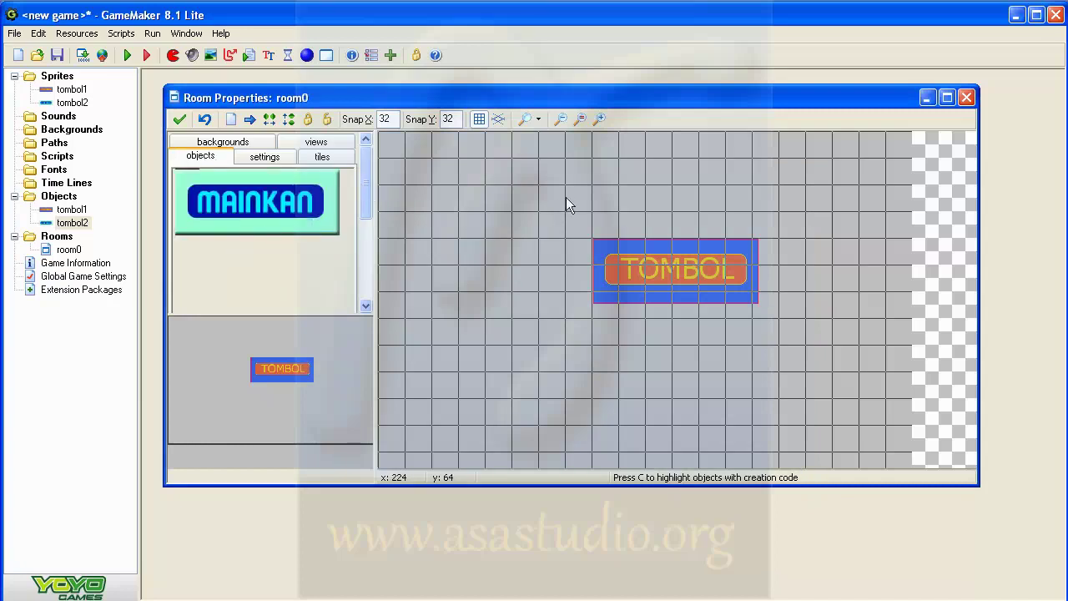
pyautogui.click(600, 185)
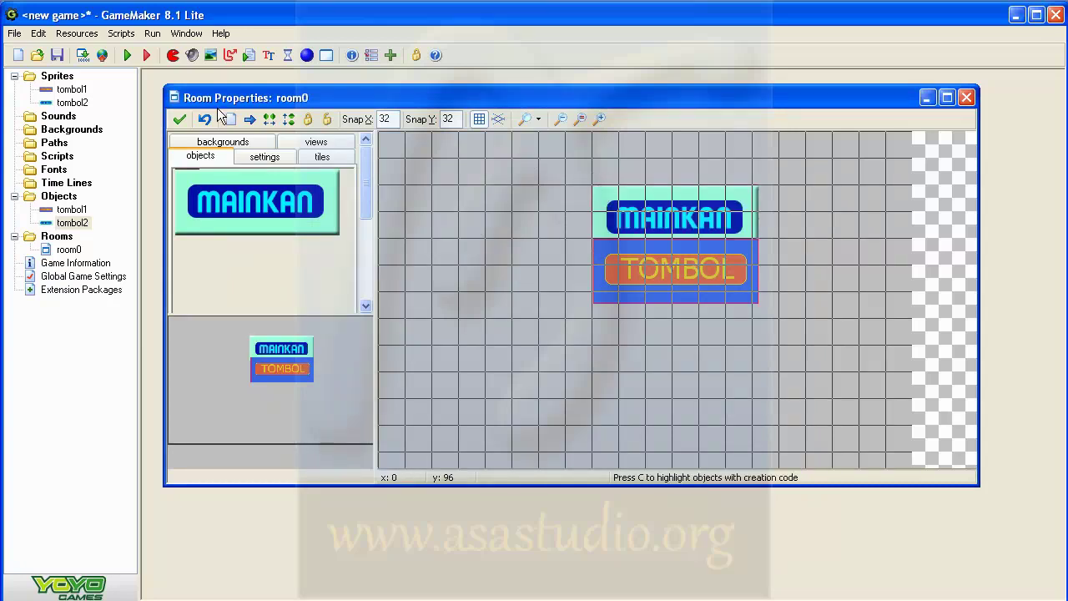
pyautogui.click(130, 55)
# Copy the image_speed and image_index variable actions from the Create event of the tombol1 object.
pyautogui.doubleClick(71, 209)
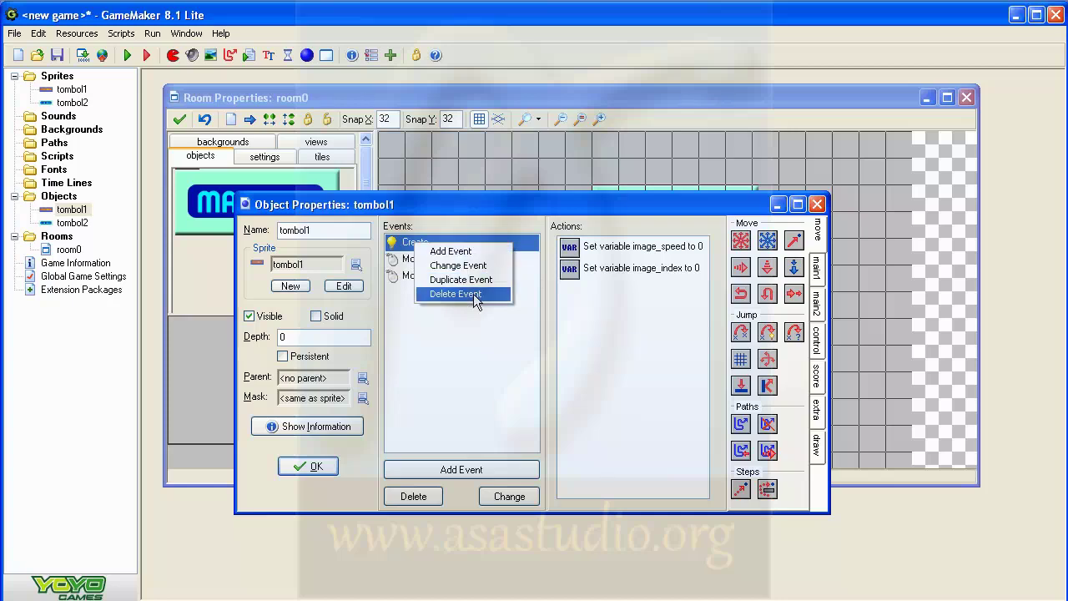
pyautogui.click(574, 306)
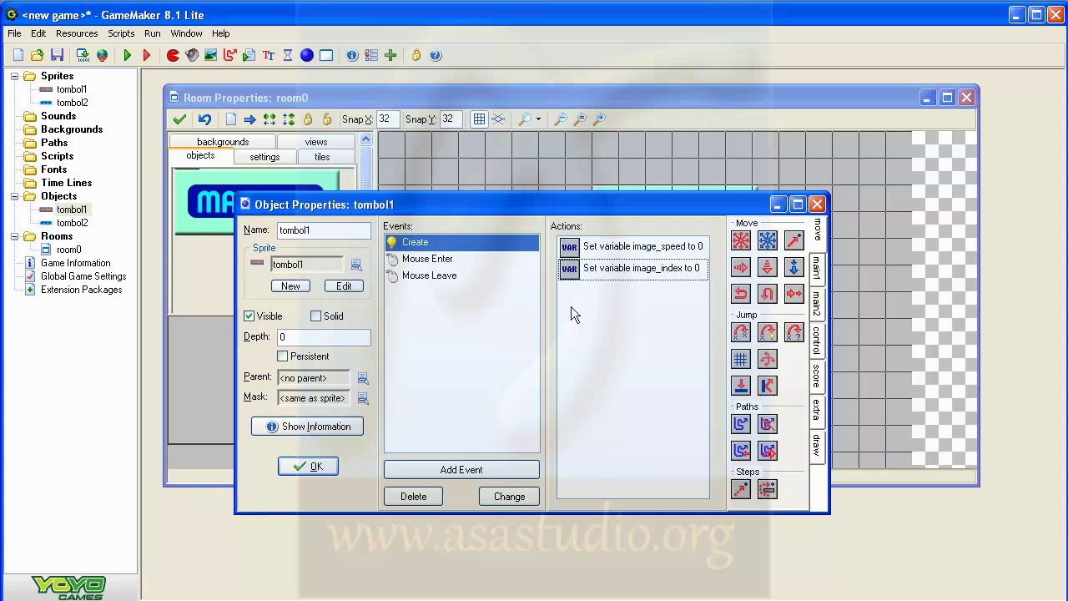
pyautogui.click(643, 249)
pyautogui.keyDown('shift'); pyautogui.click(624, 269); pyautogui.keyUp('shift')
pyautogui.rightClick(622, 270)
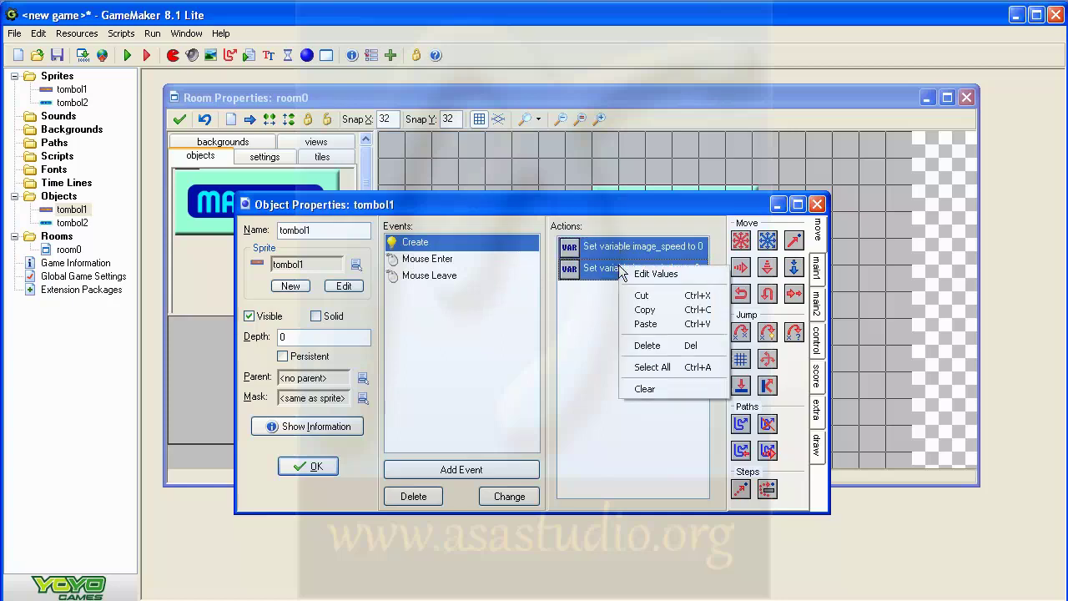
pyautogui.click(644, 310)
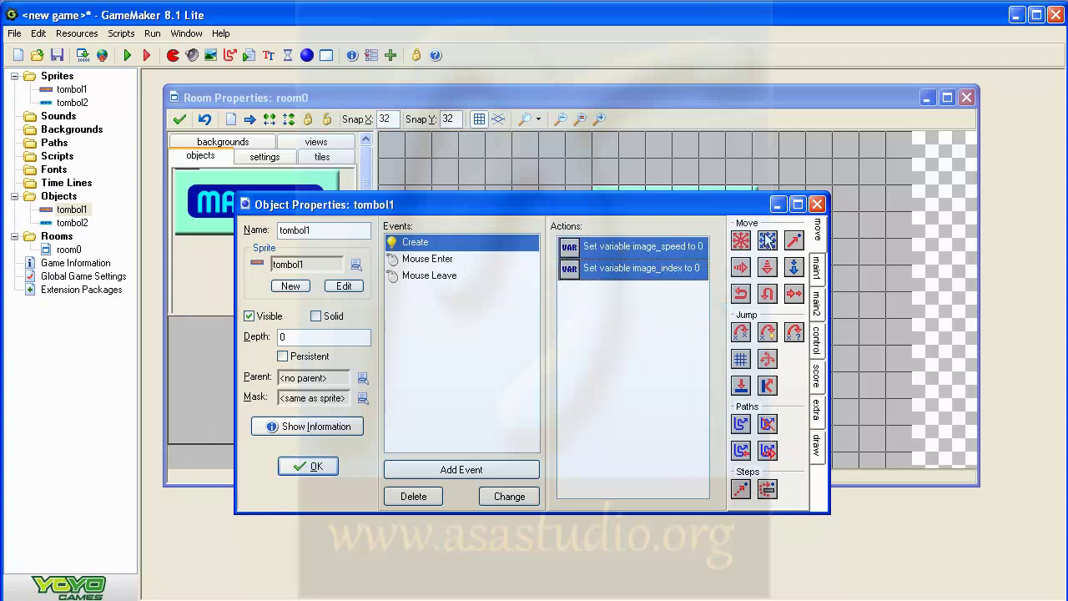
pyautogui.click(817, 204)
# Add a Create event to the tombol2 object and paste the two copied variable actions into it.
pyautogui.doubleClick(72, 223)
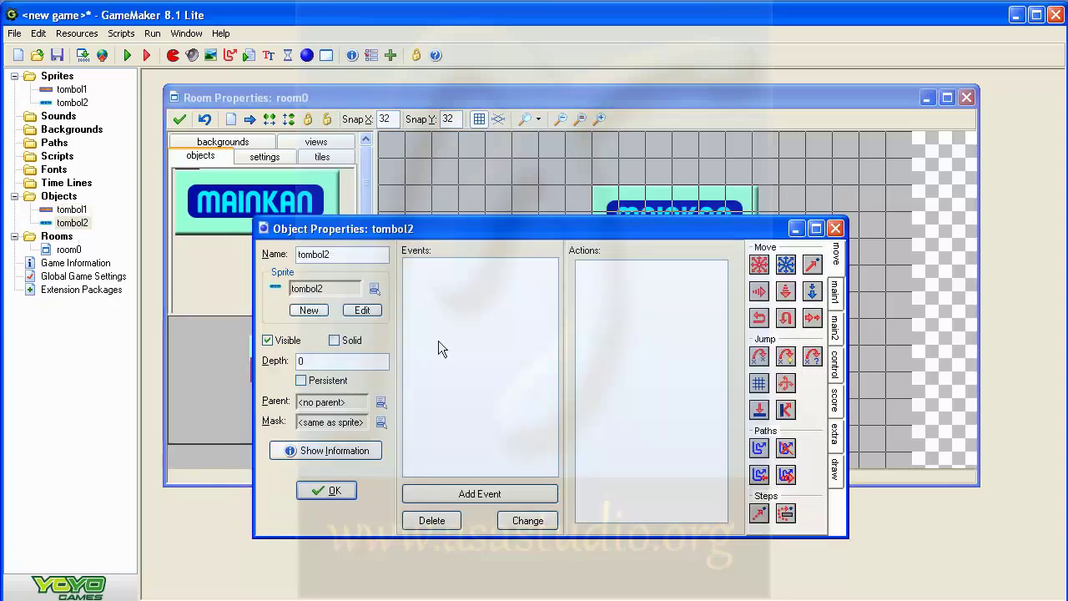
pyautogui.click(443, 491)
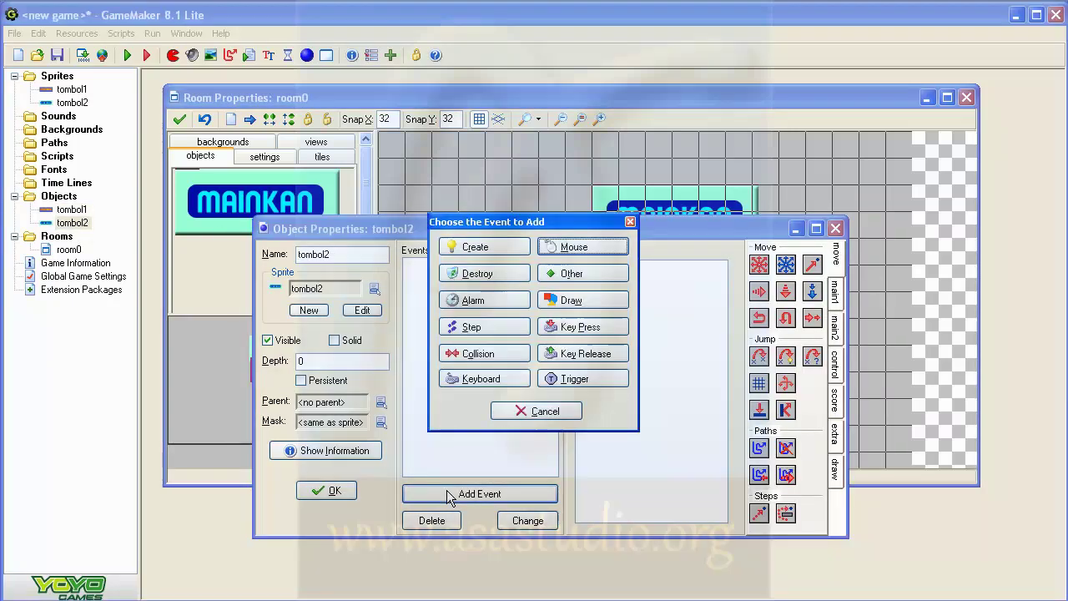
pyautogui.click(474, 247)
pyautogui.rightClick(612, 278)
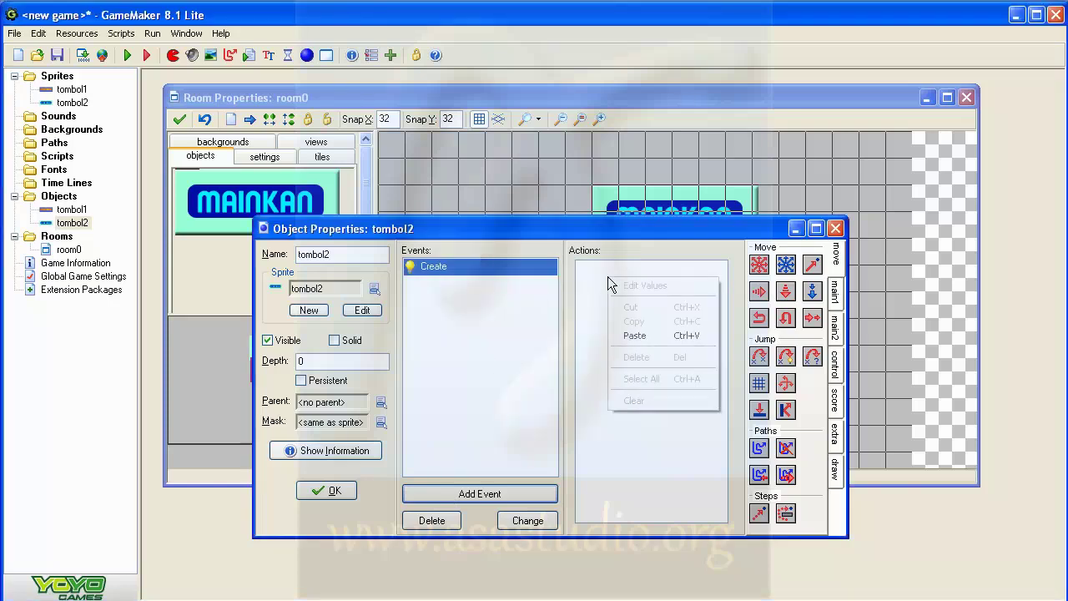
pyautogui.click(643, 336)
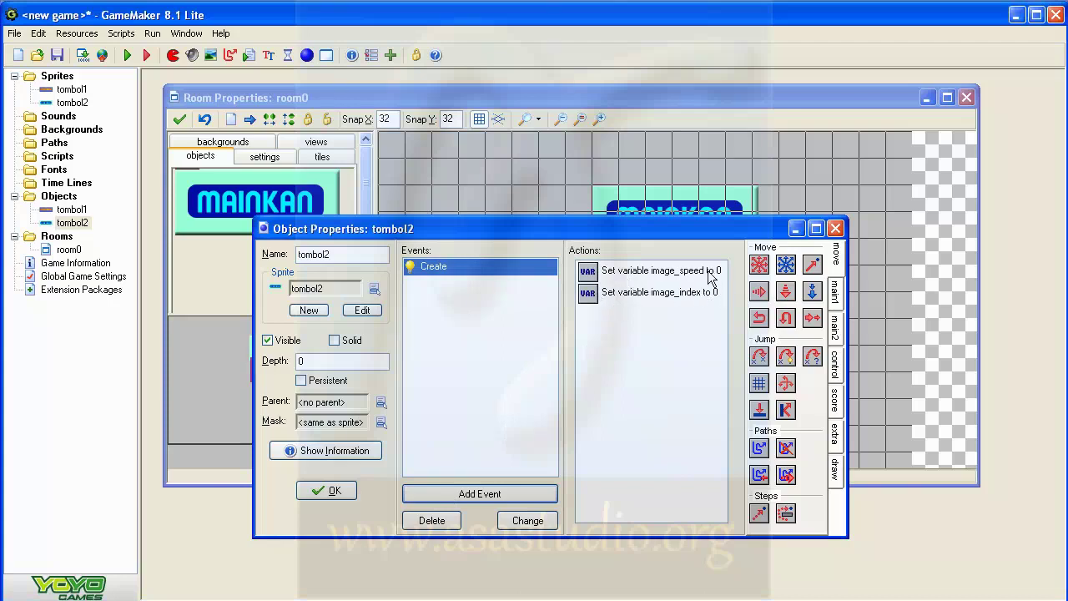
# Run the game to test the MAINKAN button with its Create event, and close the game window.
pyautogui.click(126, 56)
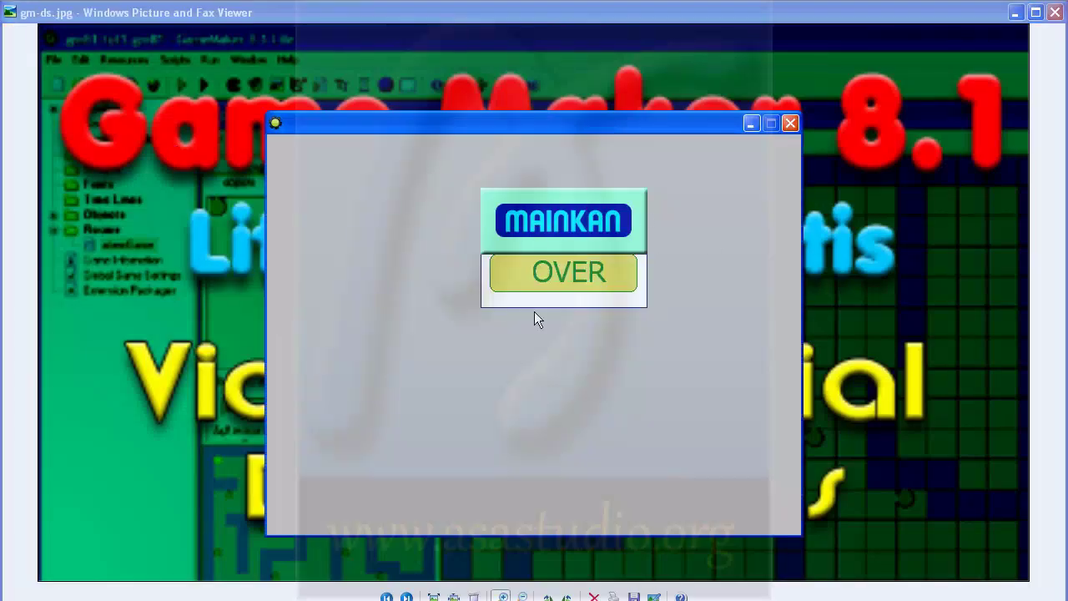
pyautogui.click(791, 123)
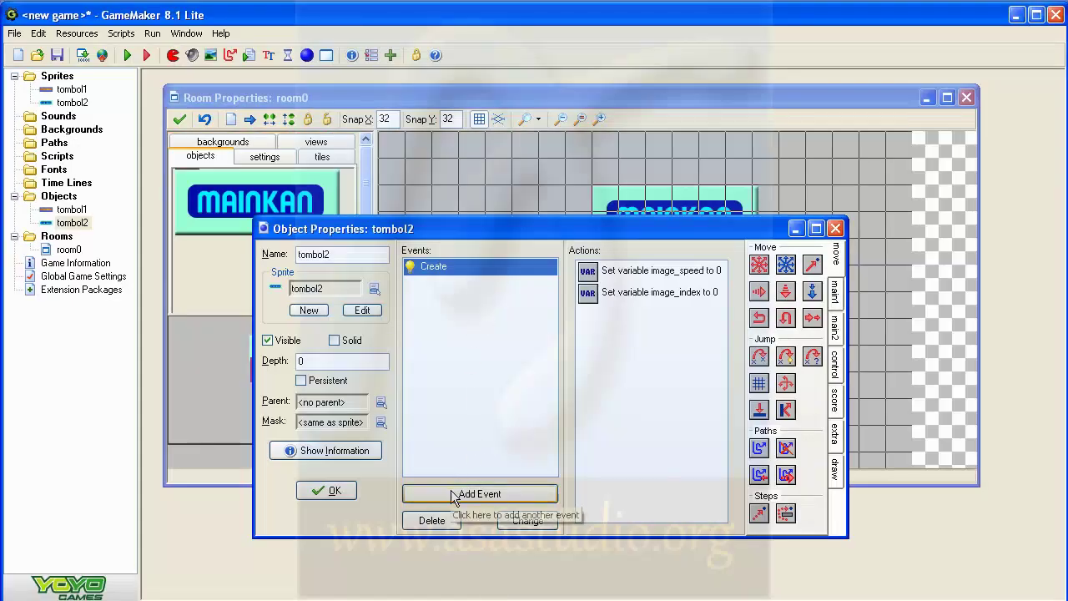
# Duplicate tombol2's Create event as a Mouse Enter event and set its image_index variable to 1.
pyautogui.rightClick(446, 265)
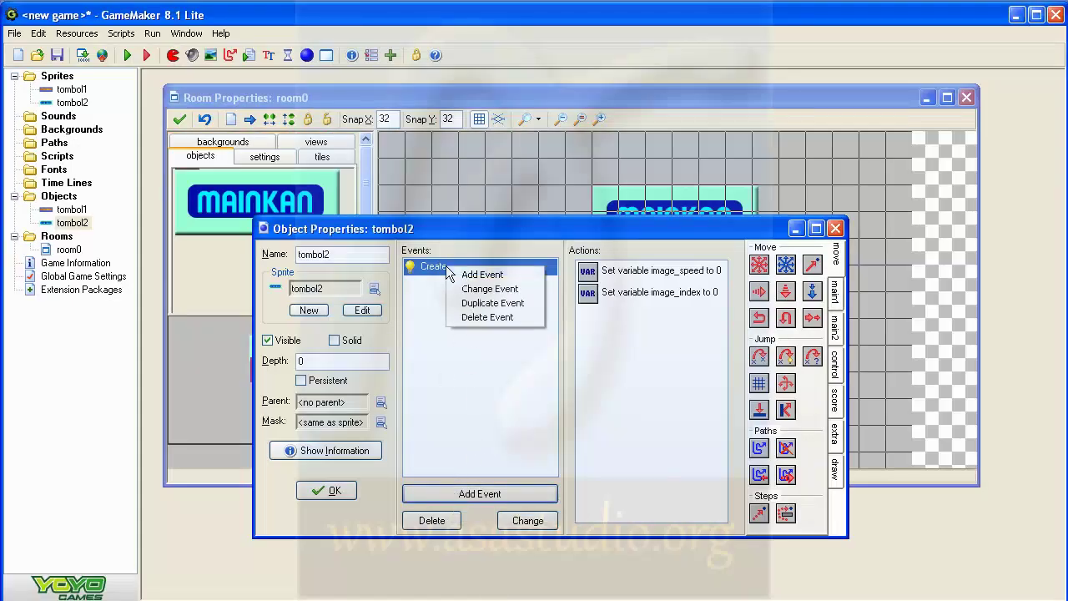
pyautogui.click(491, 303)
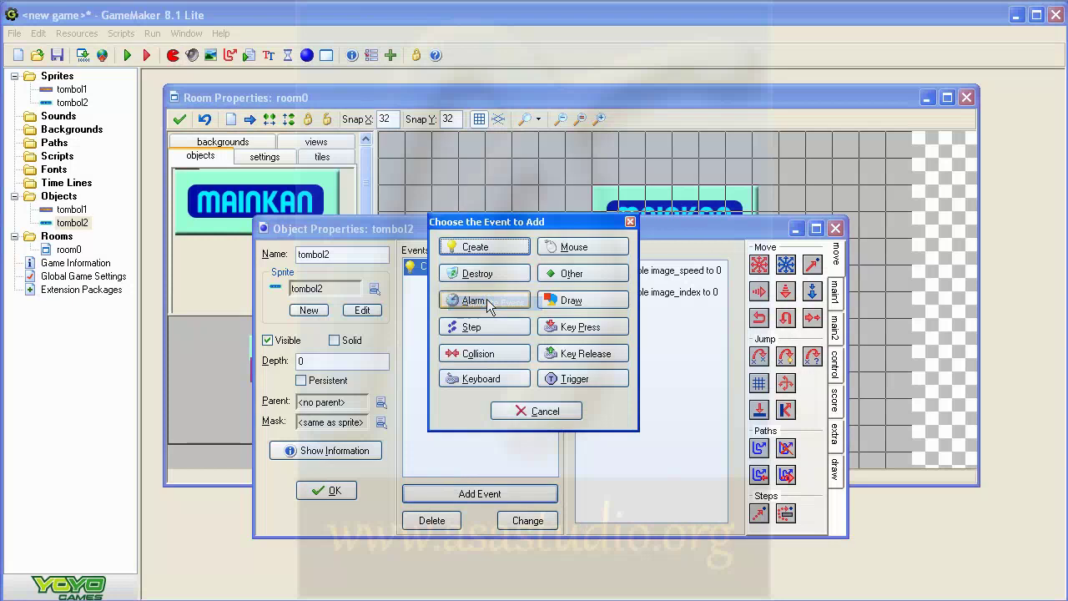
pyautogui.click(580, 250)
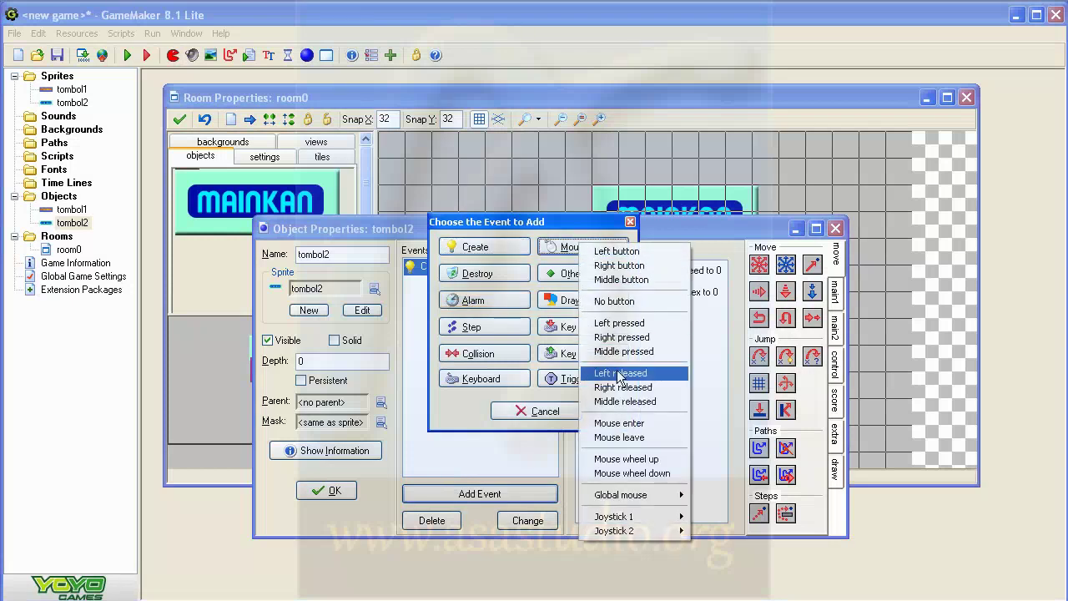
pyautogui.click(624, 428)
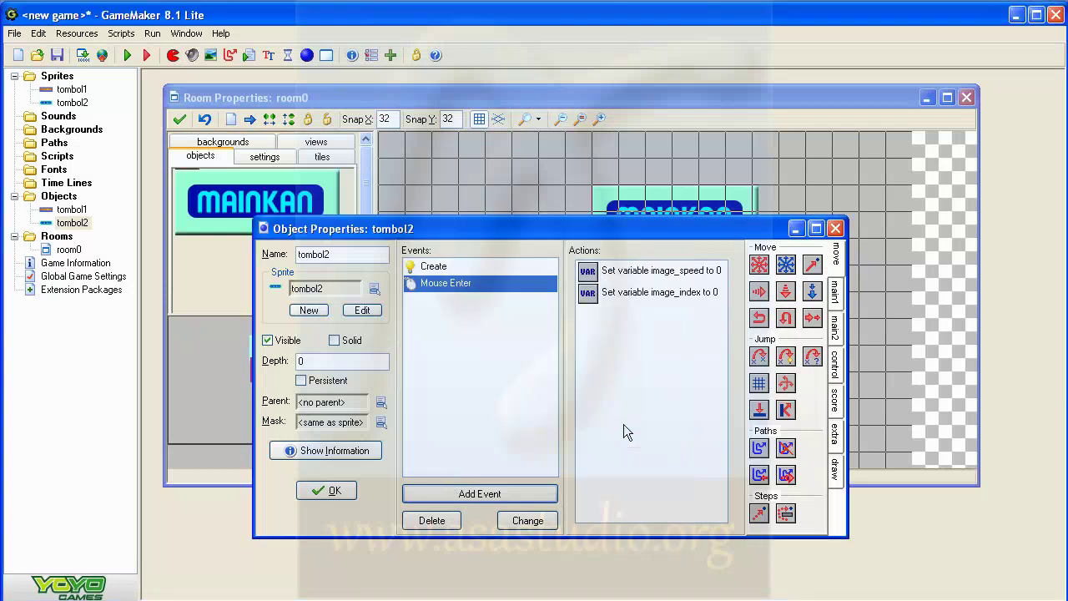
pyautogui.doubleClick(590, 292)
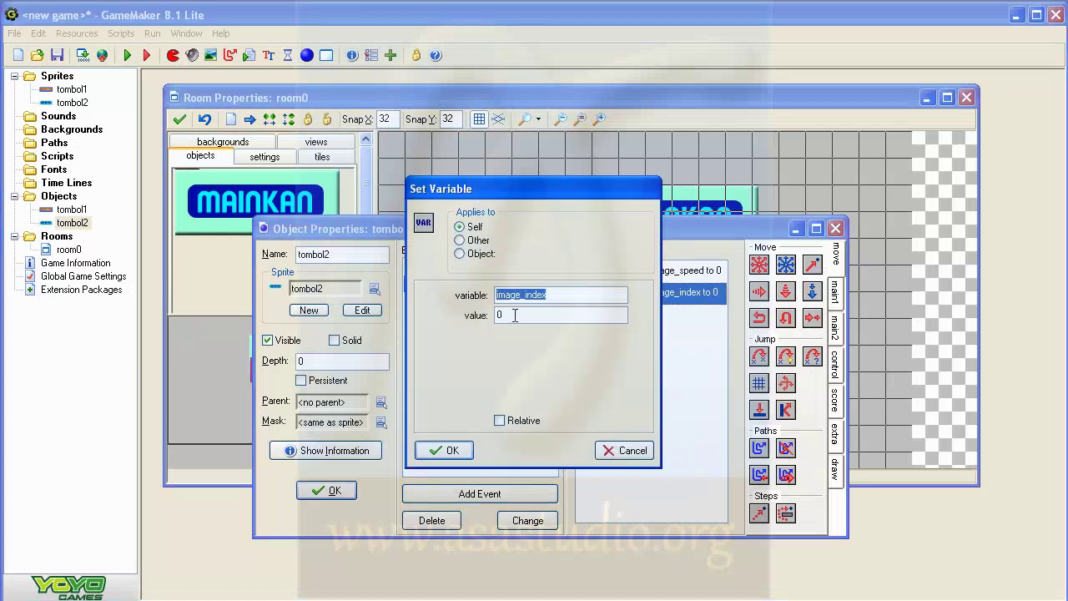
pyautogui.press('Tab')
pyautogui.write('1')
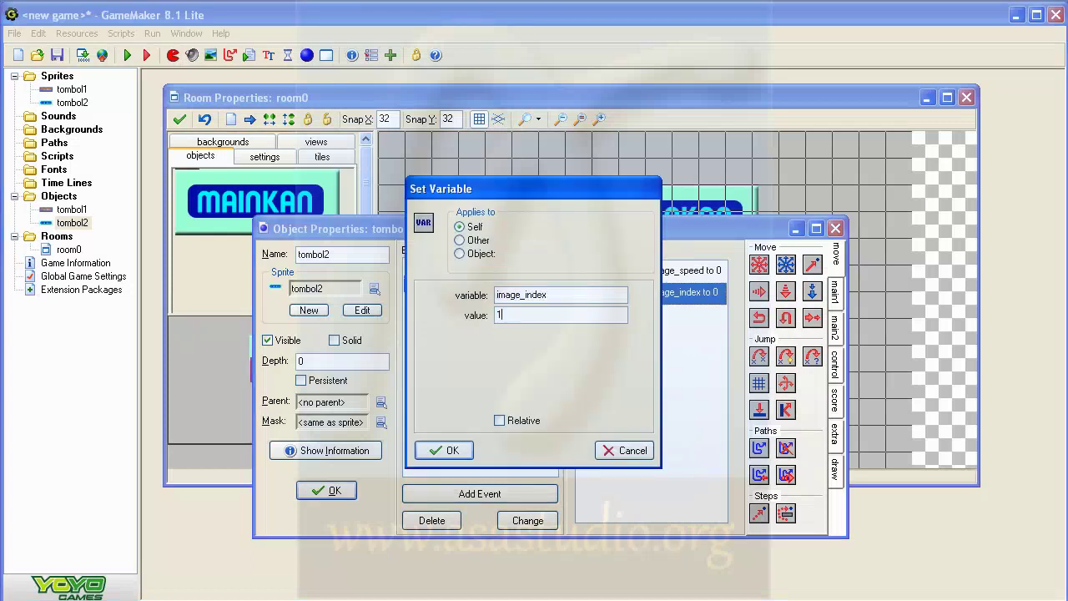
pyautogui.click(450, 446)
# Duplicate tombol2's Mouse Enter event as a Mouse Leave event, set its image_index to 0, and run the game to test it.
pyautogui.rightClick(442, 284)
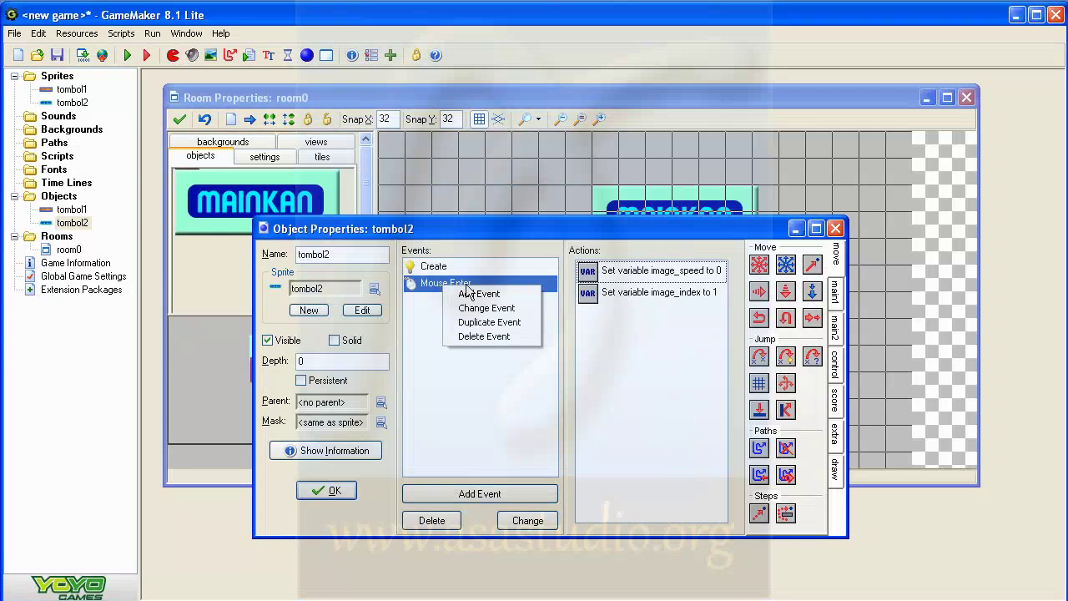
pyautogui.click(491, 323)
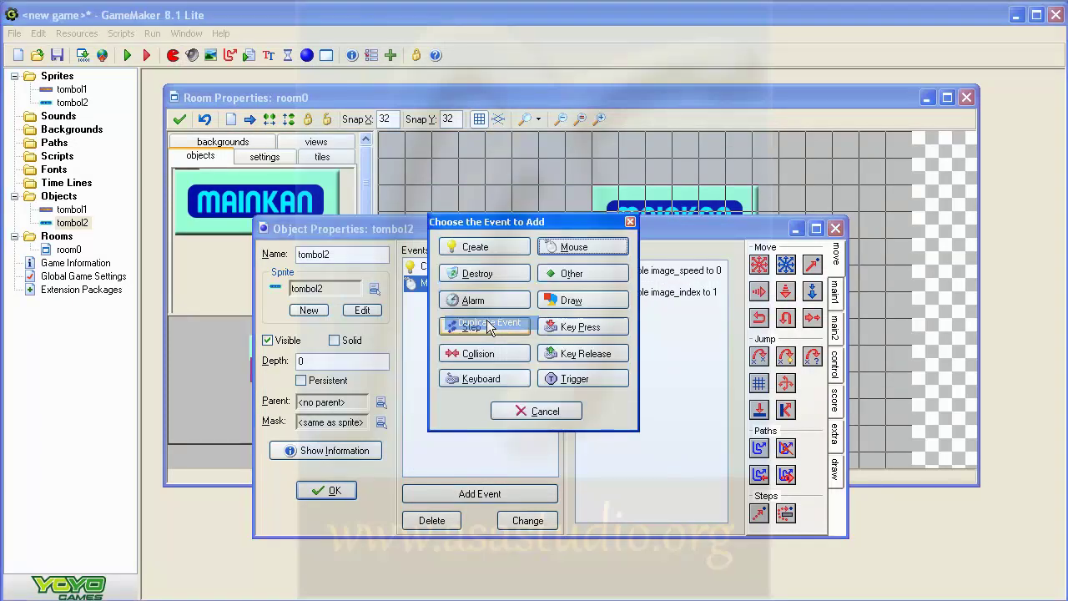
pyautogui.click(577, 249)
pyautogui.click(641, 442)
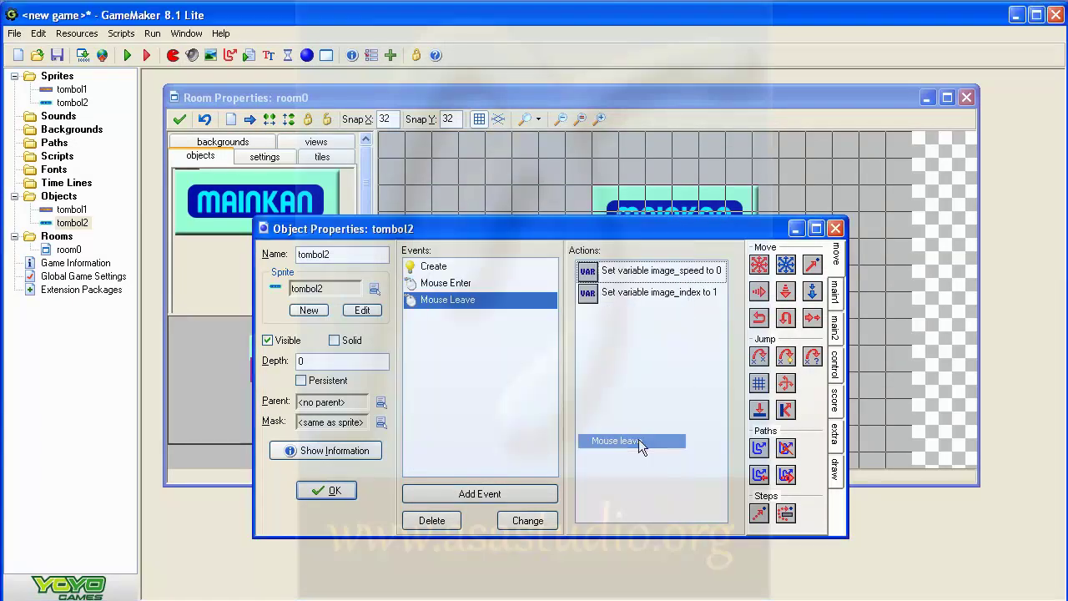
pyautogui.doubleClick(604, 293)
pyautogui.press('Tab')
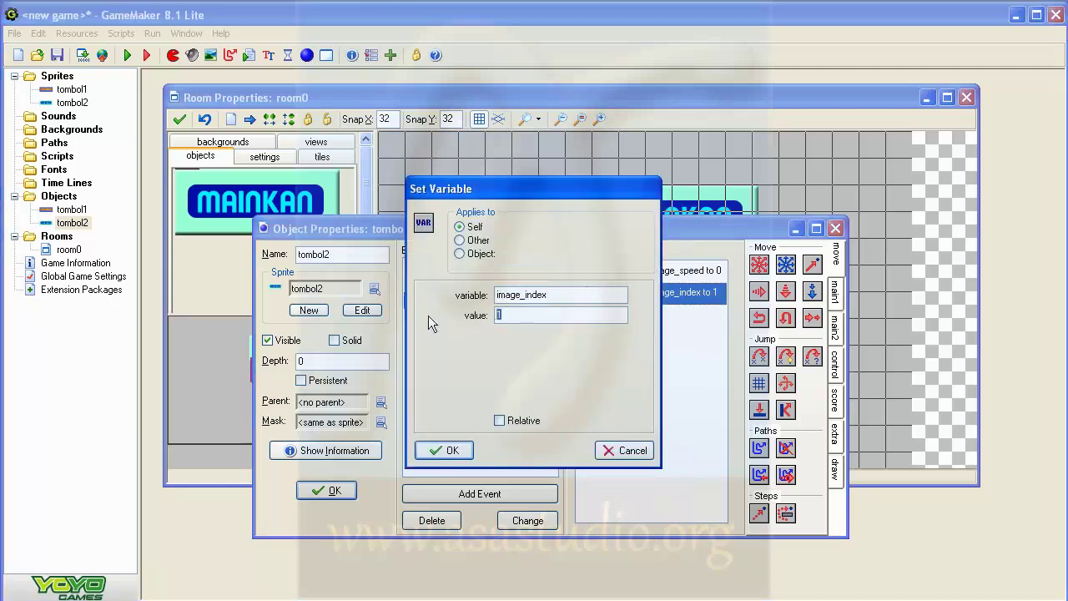
pyautogui.write('0')
pyautogui.click(452, 450)
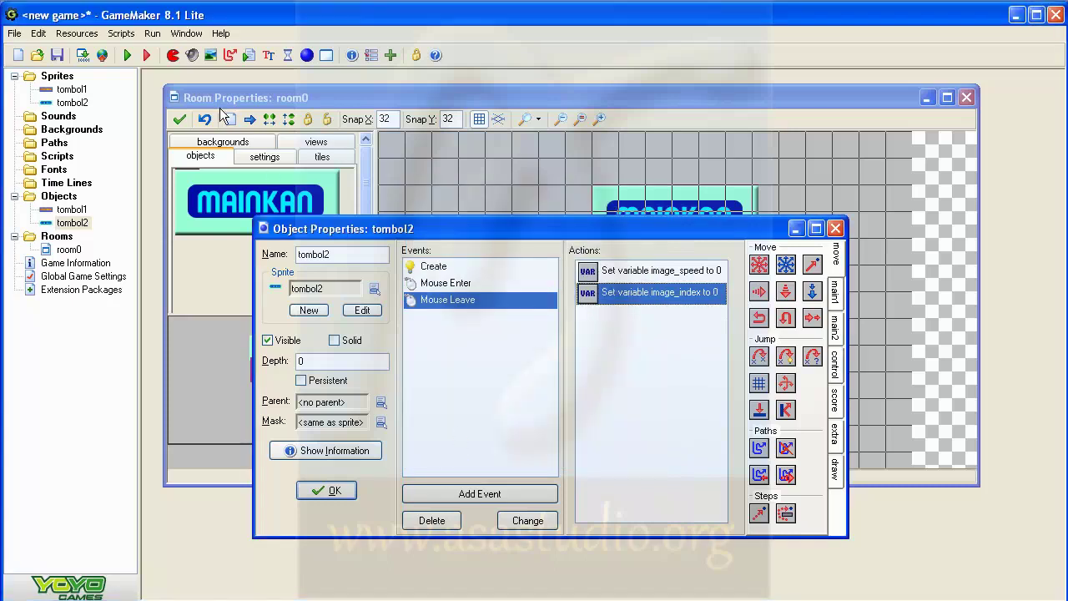
pyautogui.click(125, 56)
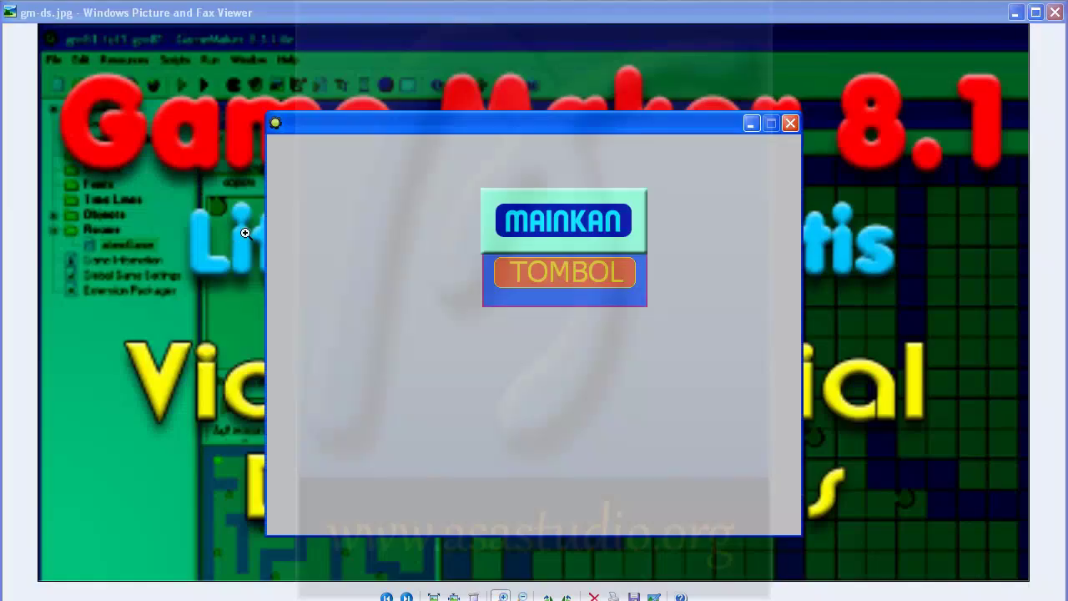